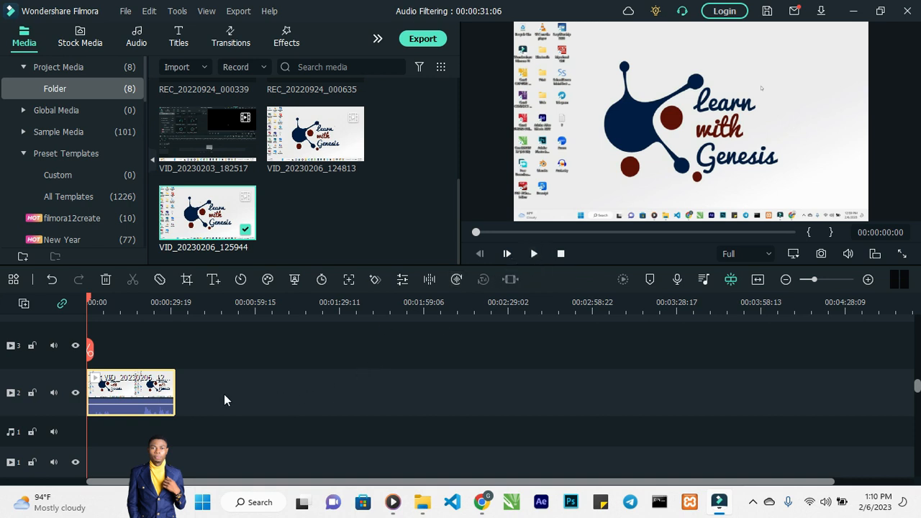
Play the timeline clip from the start to listen to its audio, pausing at about 7 and 21 seconds.
left_click(534, 253)
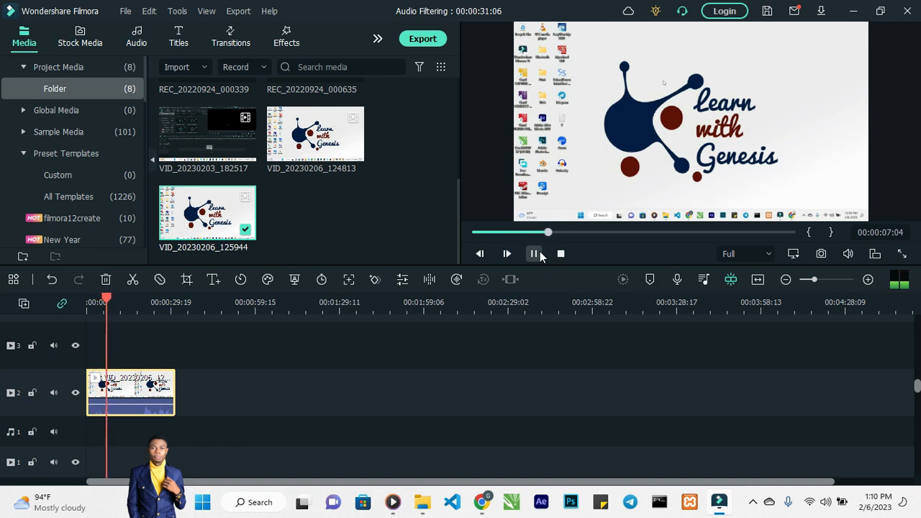
left_click(534, 254)
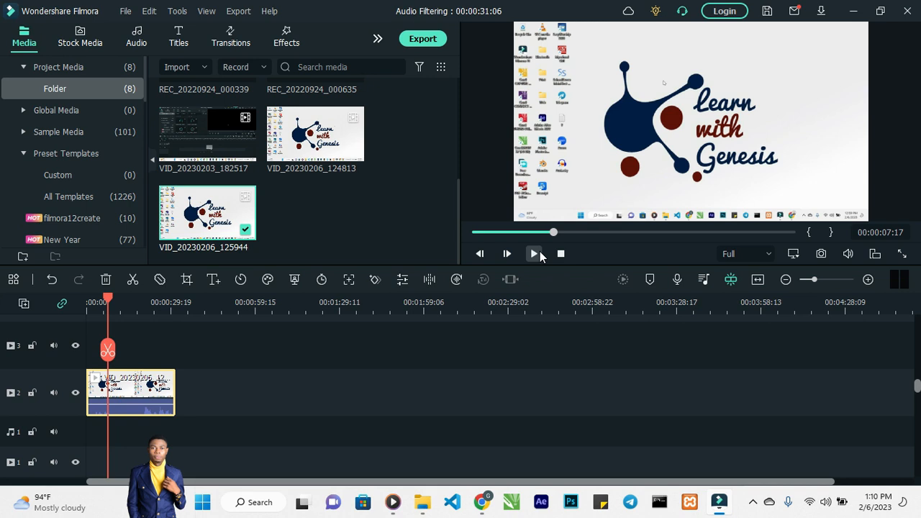
left_click(534, 254)
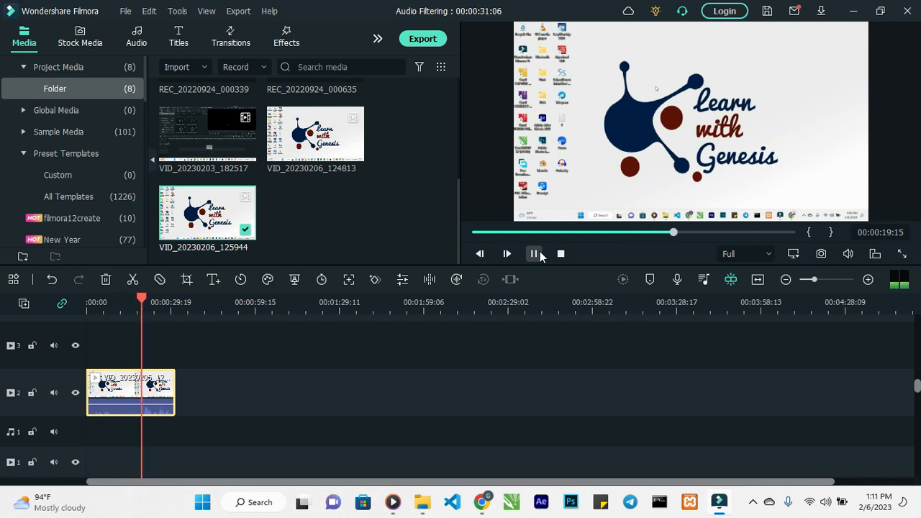
left_click(537, 254)
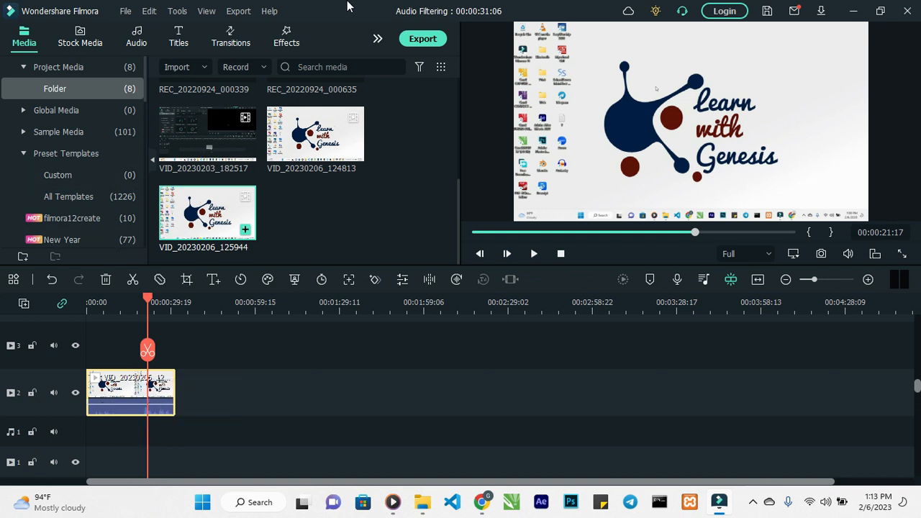
Open the project's export settings and choose a local export in MP3 format.
left_click(239, 12)
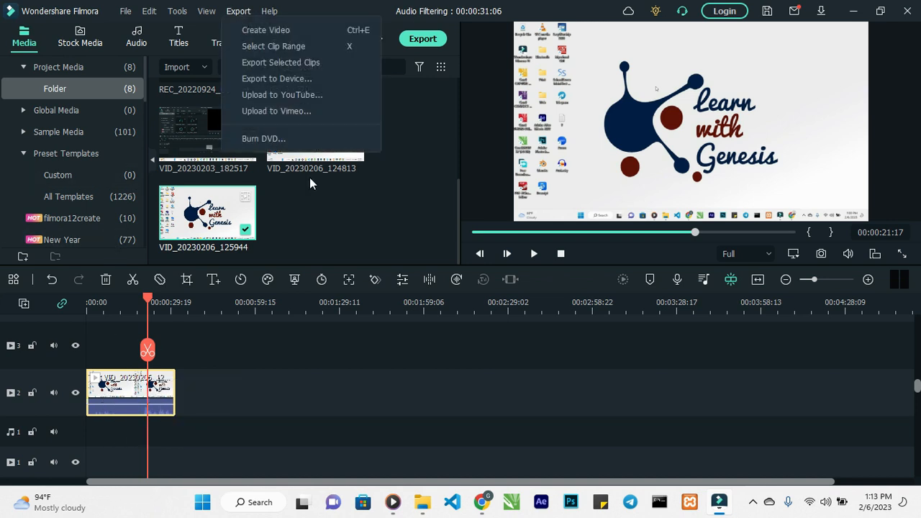
left_click(318, 78)
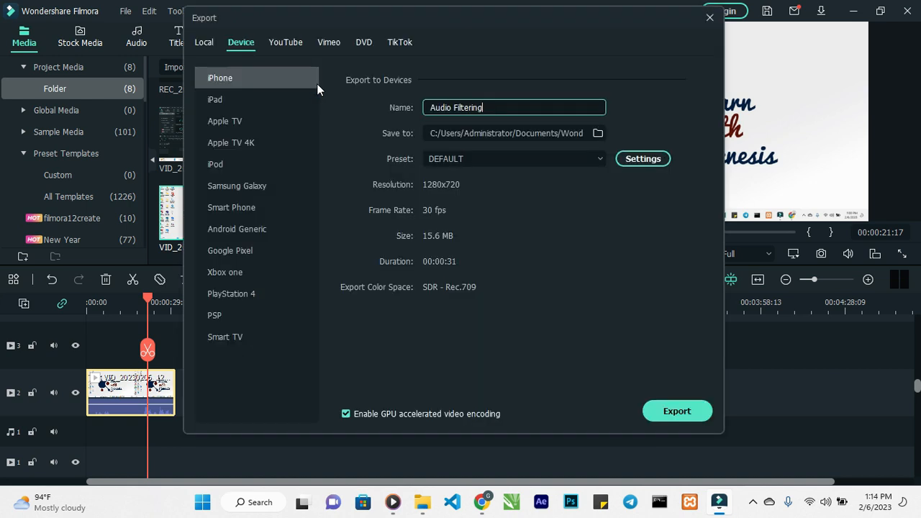
left_click(205, 43)
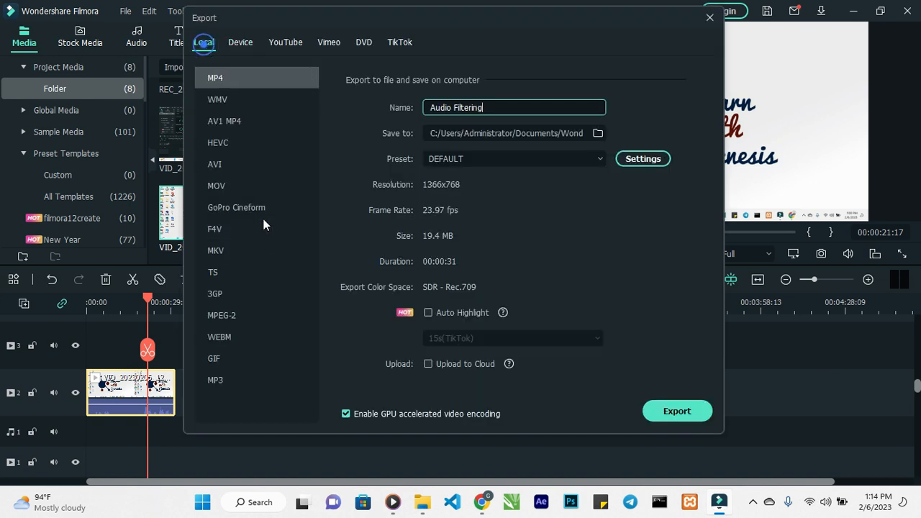
left_click(254, 379)
Name the exported audio file "Experiment Audio Enhancement".
triple_click(509, 107)
key("BackSpace")
type("Experiment")
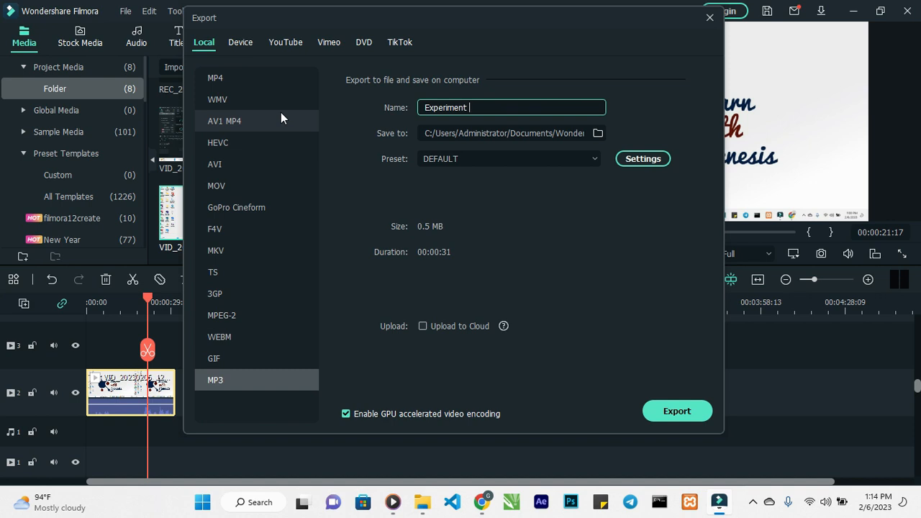
type(" Audio Enhancement and")
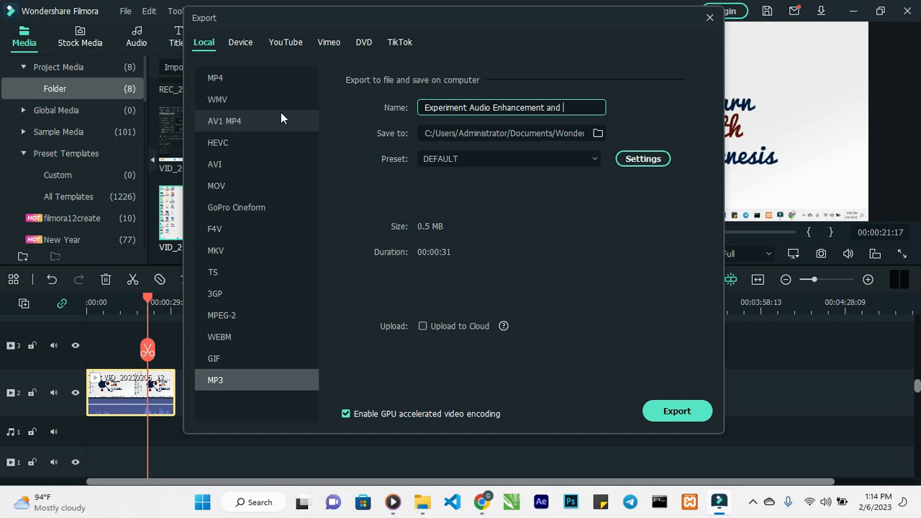
key("BackSpace")
key("BackSpace")
key("BackSpace")
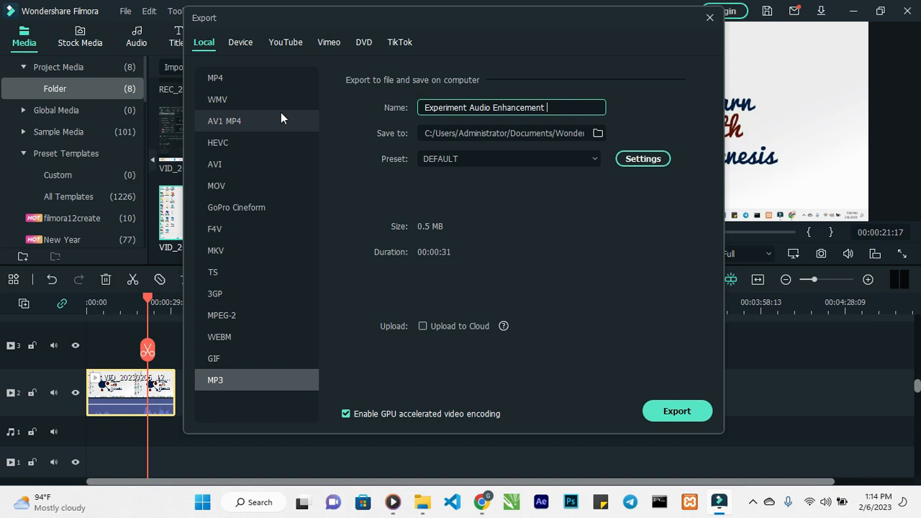
Set the save location to the Audio folder inside Learn with Genesis and export the MP3.
left_click(604, 137)
left_click(600, 135)
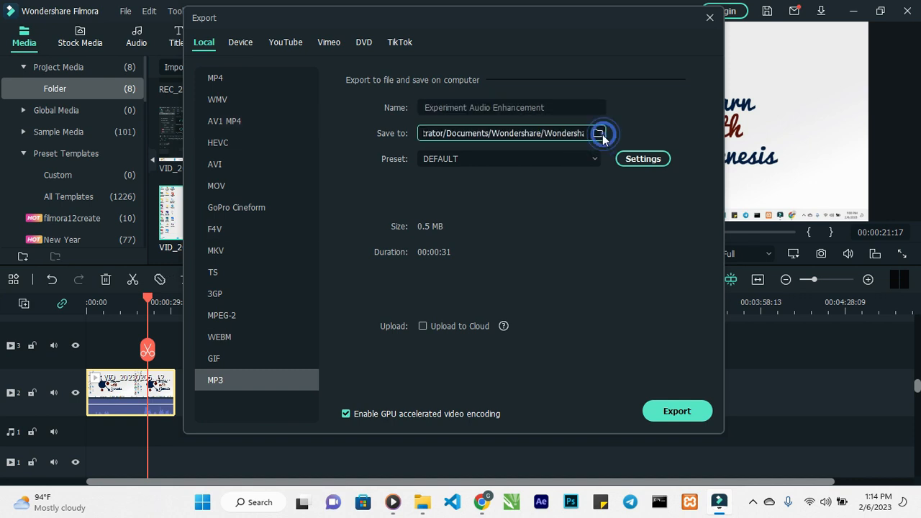
left_click(596, 136)
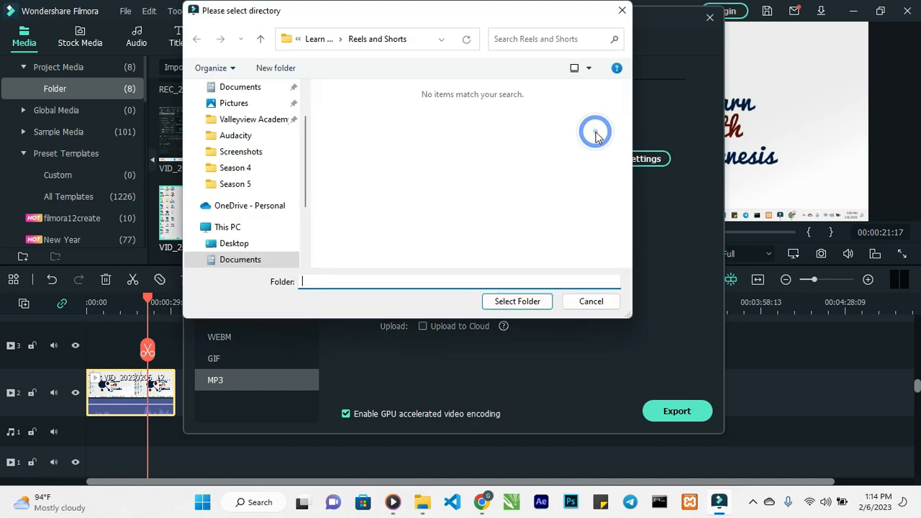
left_click(322, 40)
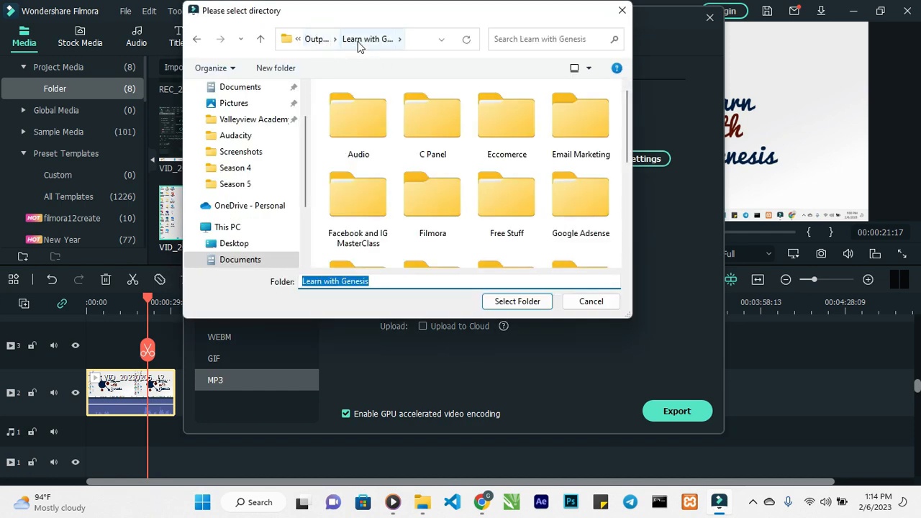
double_click(371, 128)
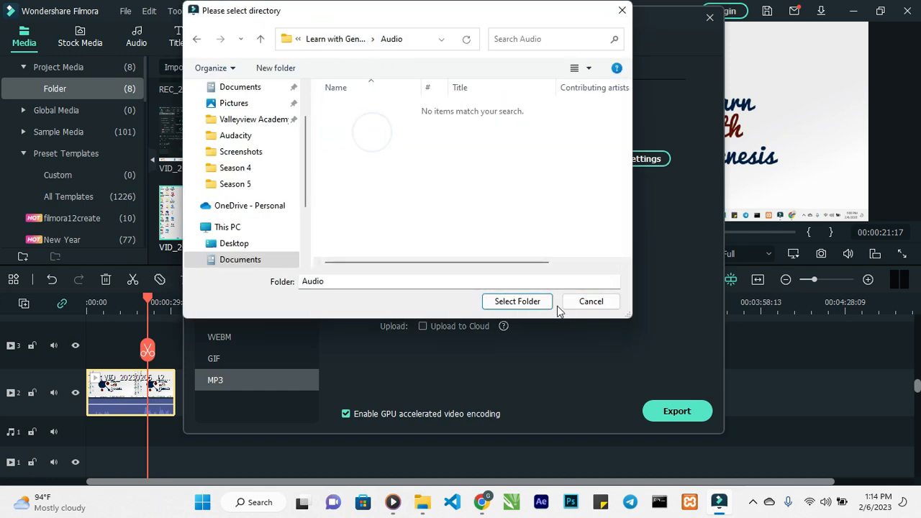
left_click(518, 301)
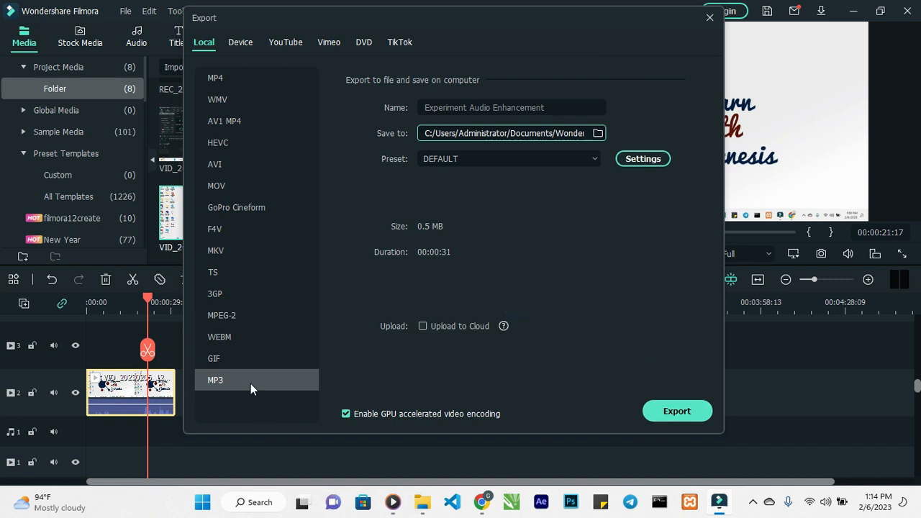
left_click(680, 412)
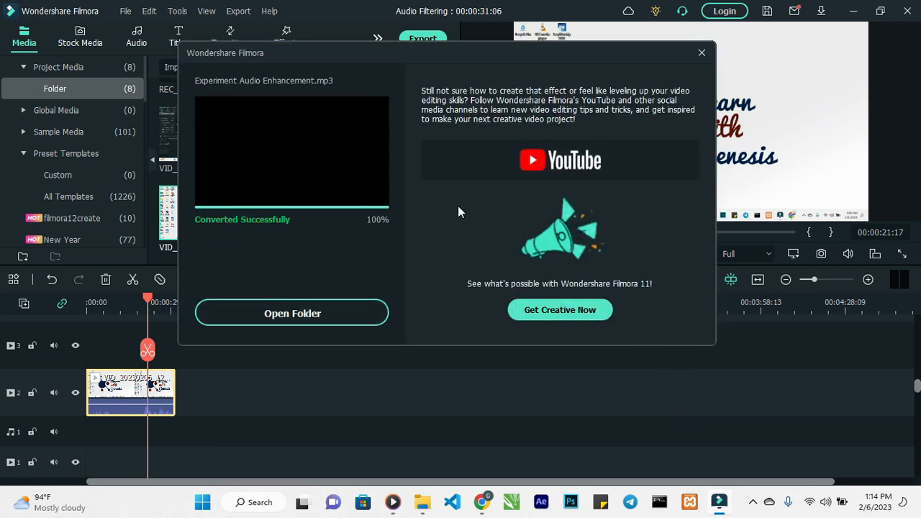
left_click(701, 53)
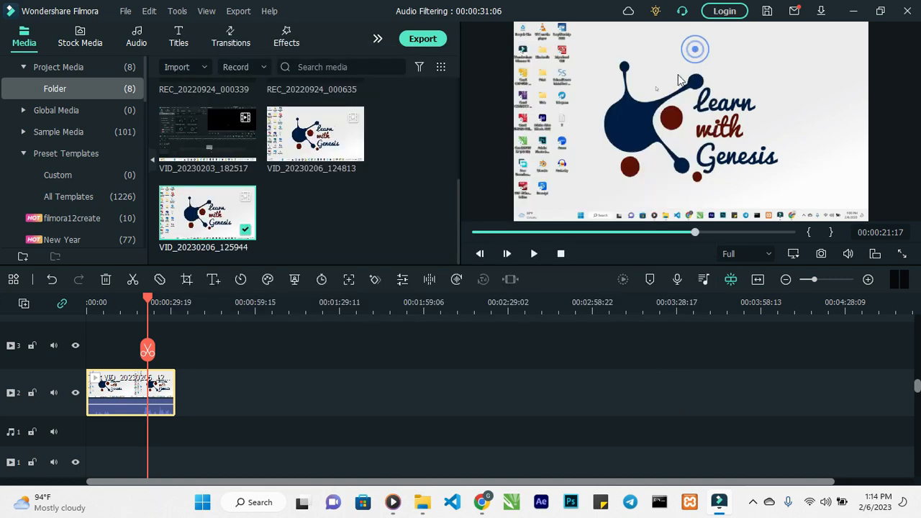
Switch to Audacity and open the file Experiment Audio Enhancement from the Audio folder.
left_click(853, 11)
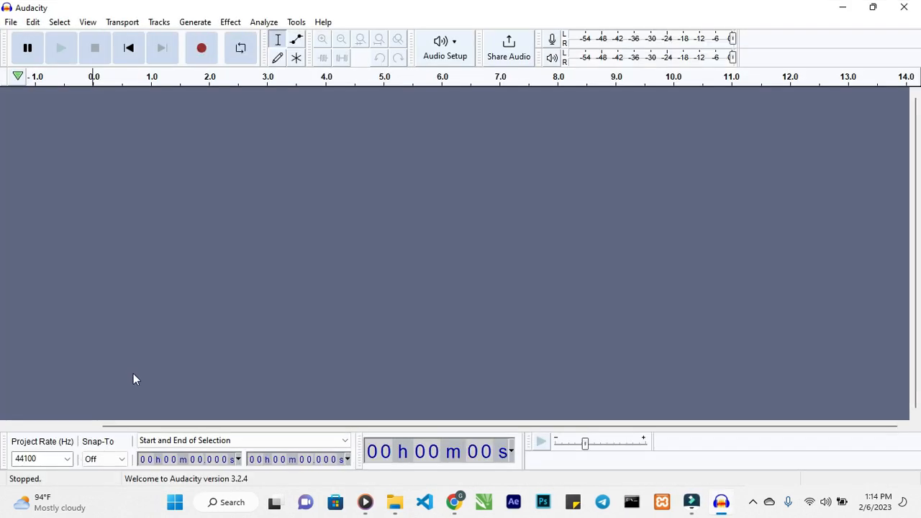
left_click(11, 22)
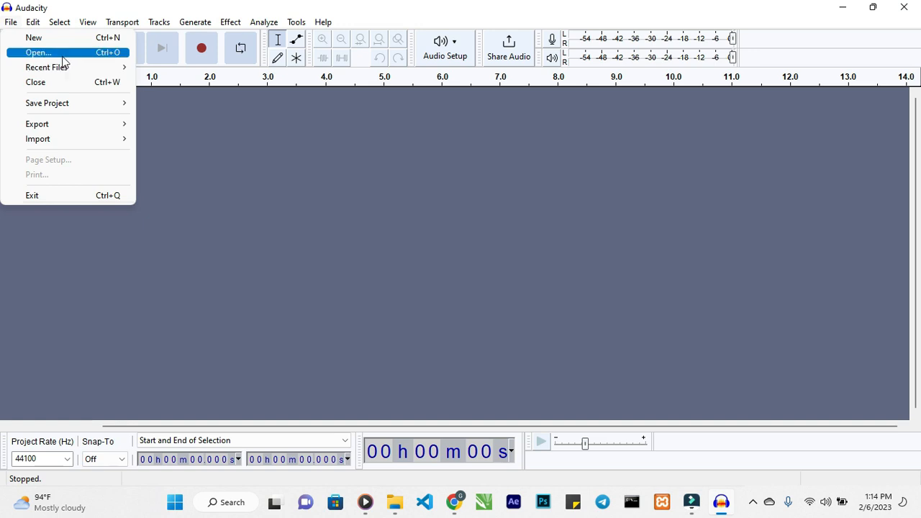
left_click(62, 56)
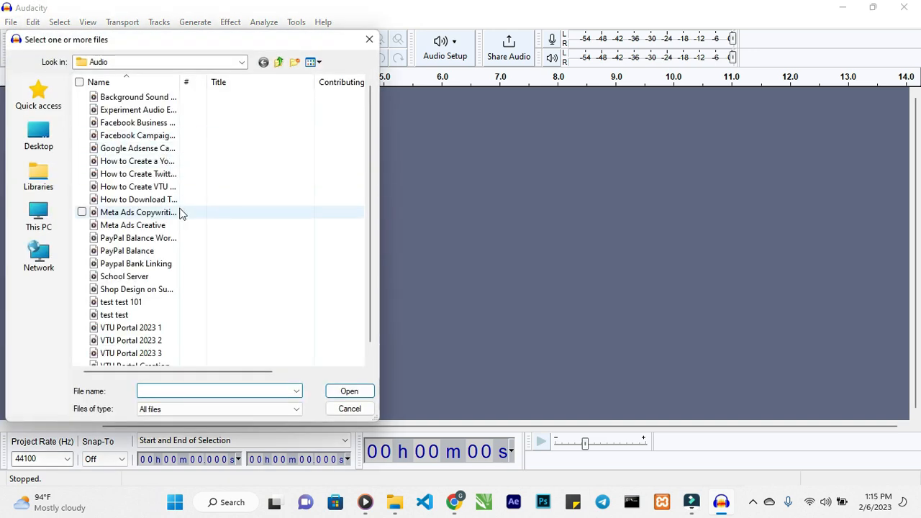
left_click(176, 110)
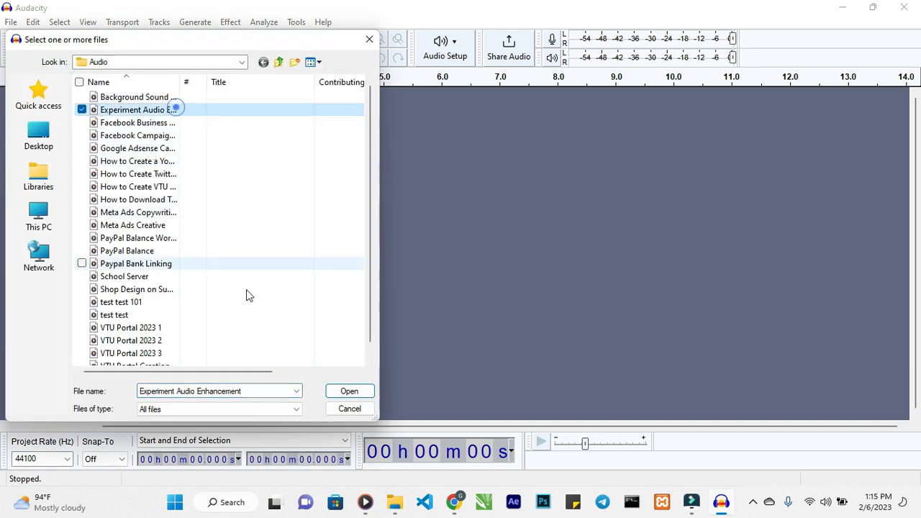
left_click(348, 392)
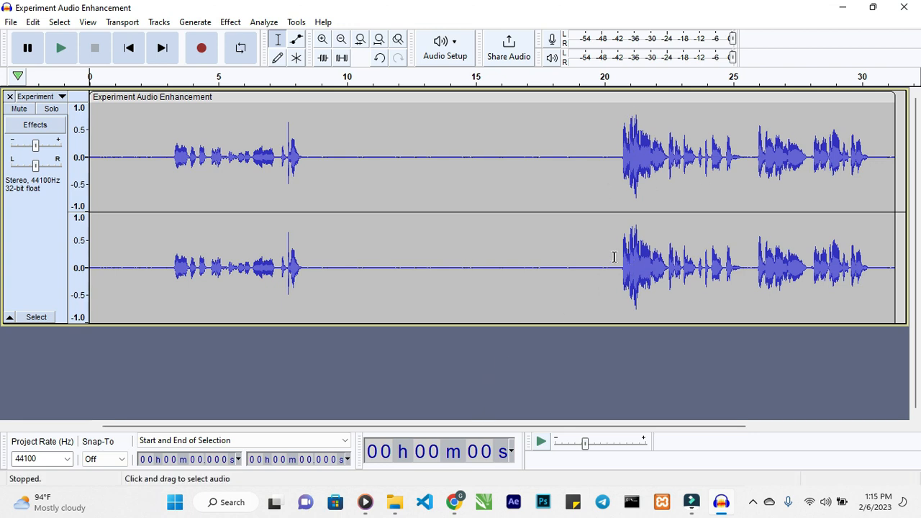
Select about the first 19 seconds of the track and capture them as the noise profile for Noise Reduction.
left_click_drag(585, 135, 85, 145)
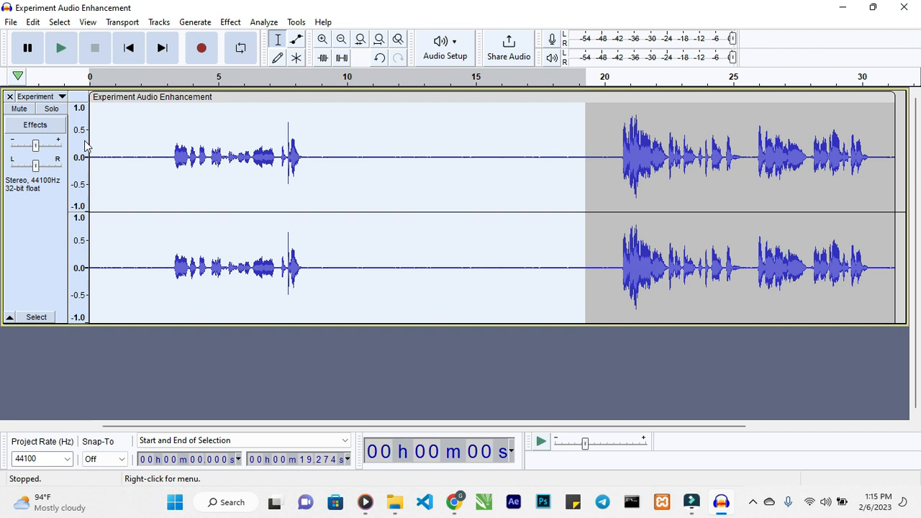
left_click(230, 23)
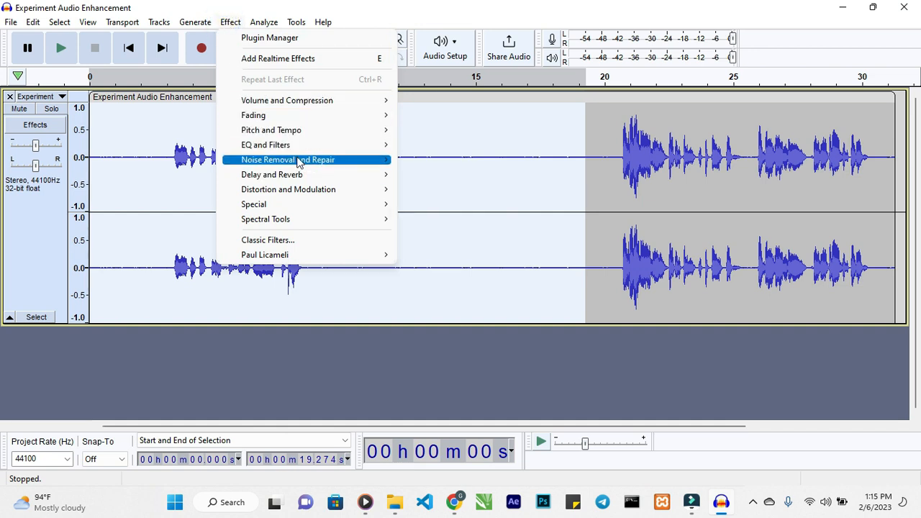
mouse_move(300, 159)
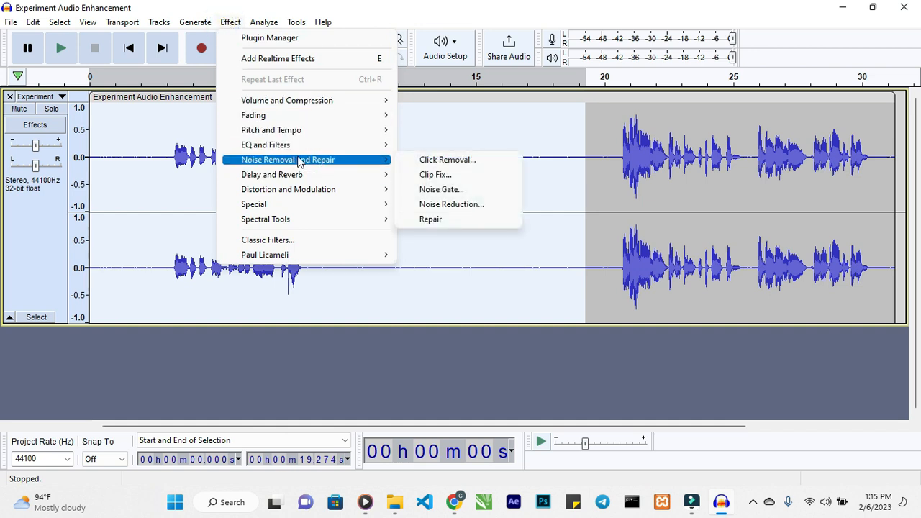
left_click(444, 206)
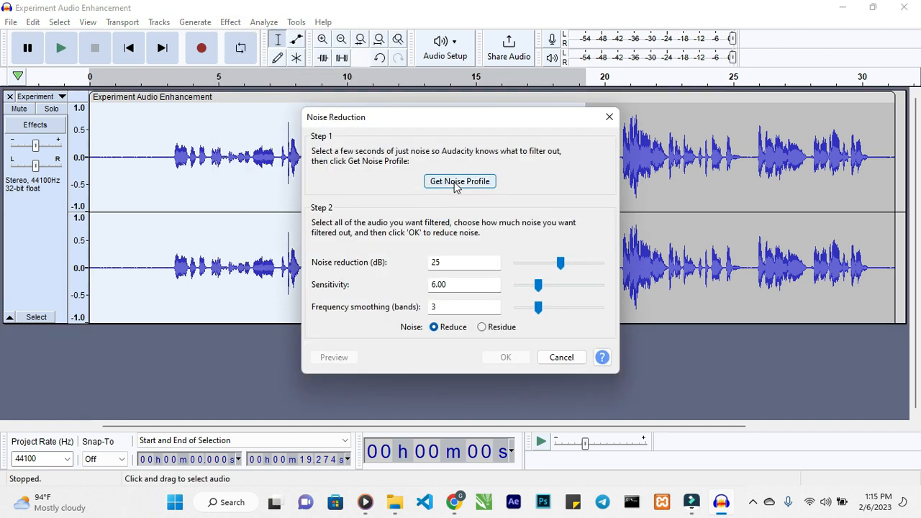
left_click(455, 185)
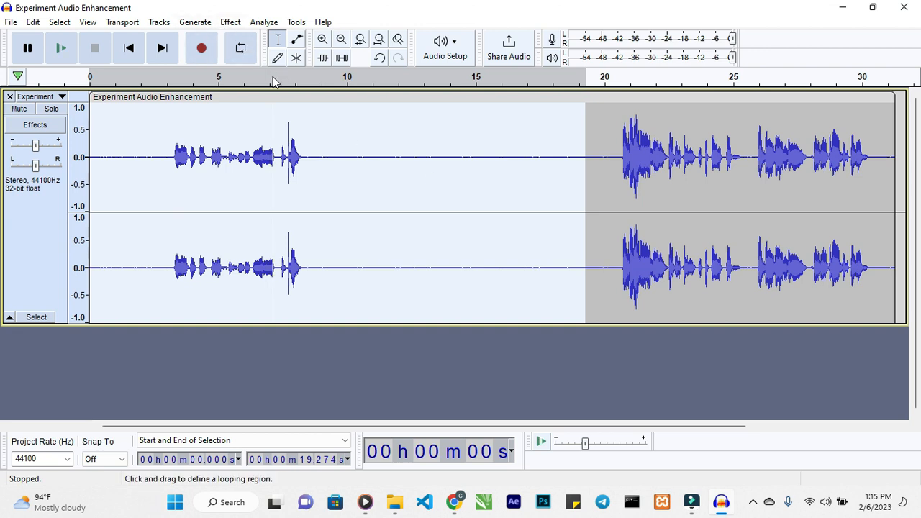
Select the entire clip and apply Noise Reduction to it with the existing reduction settings.
left_click(363, 96)
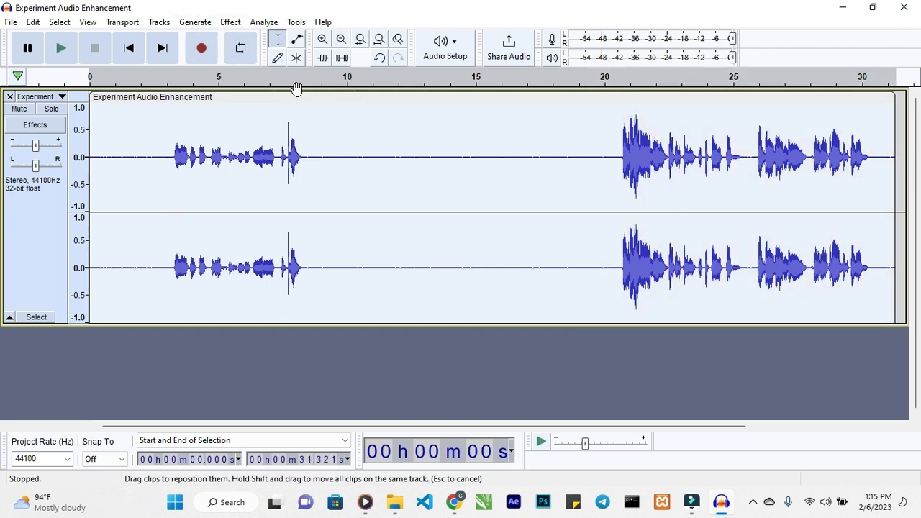
left_click(230, 22)
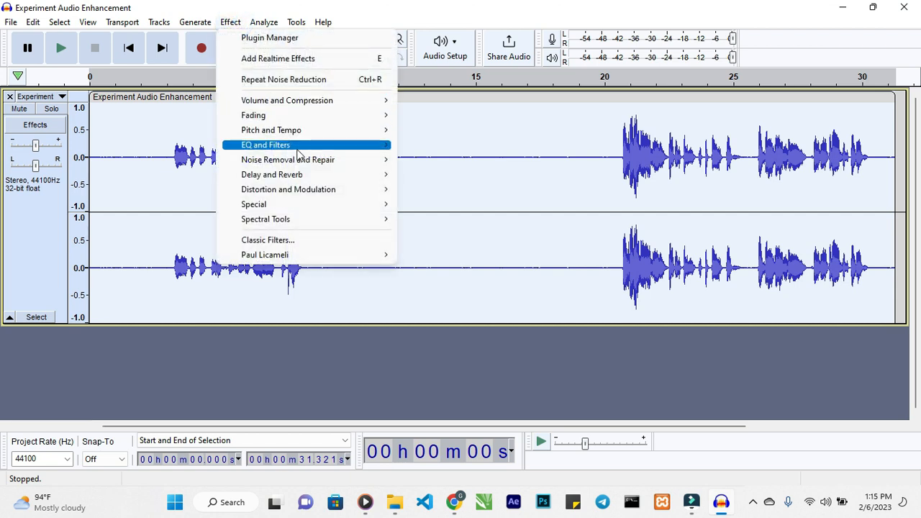
mouse_move(301, 160)
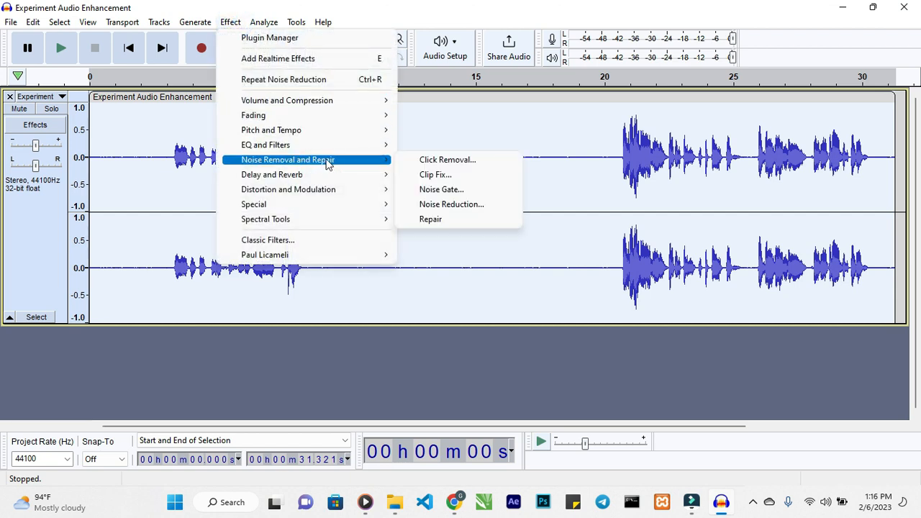
left_click(432, 204)
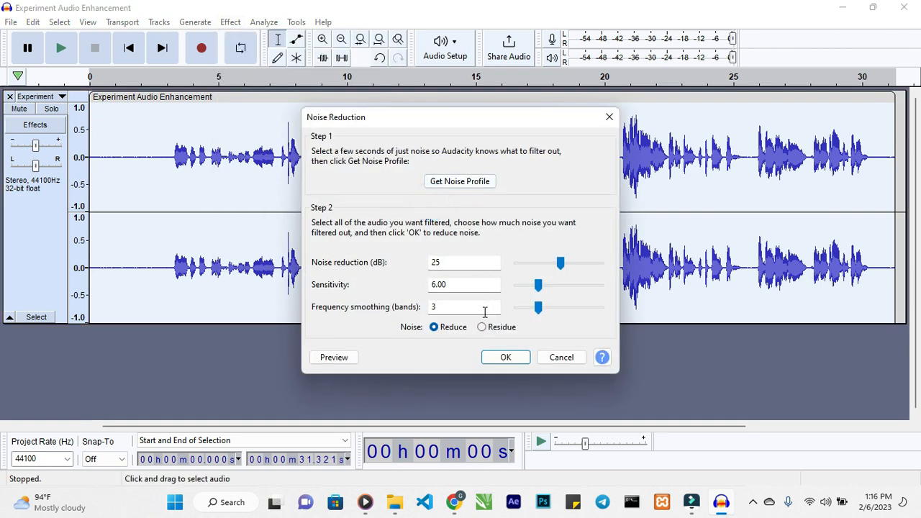
left_click(507, 359)
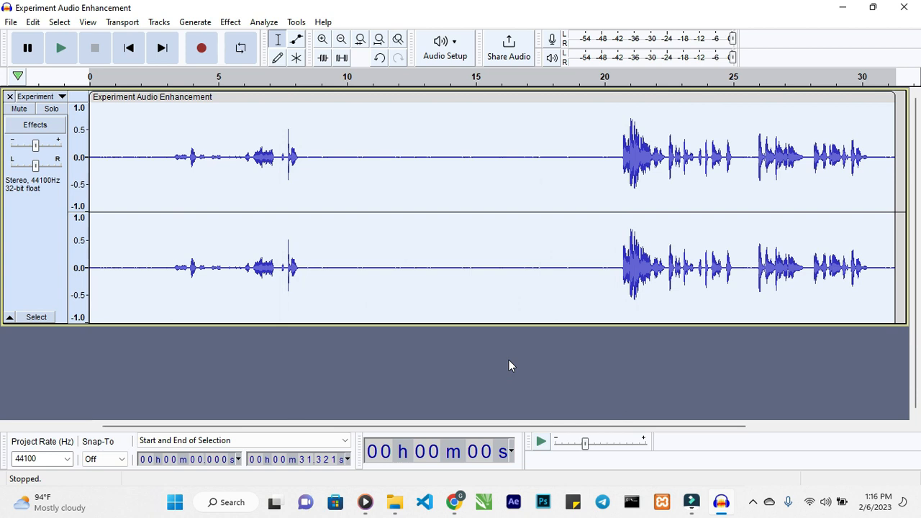
Open the Noise Reduction effect to review its two steps and settings, then close it without applying.
left_click(231, 22)
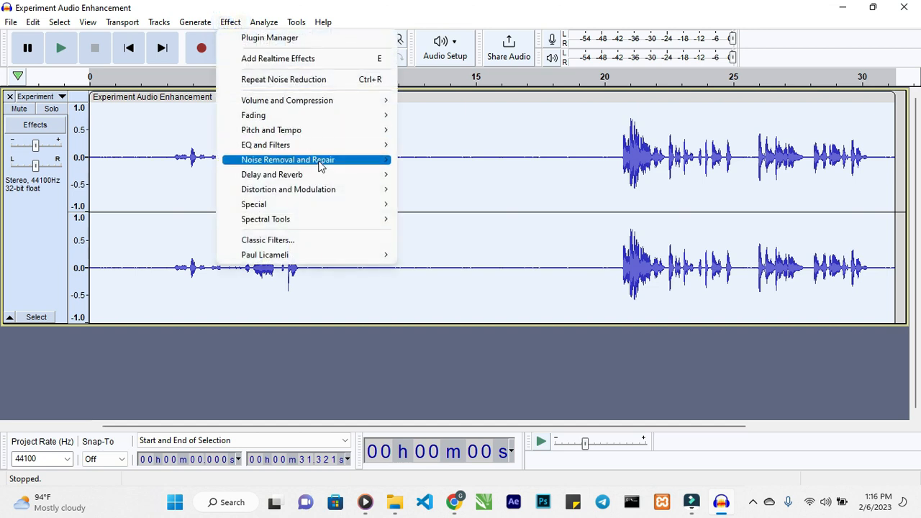
mouse_move(320, 167)
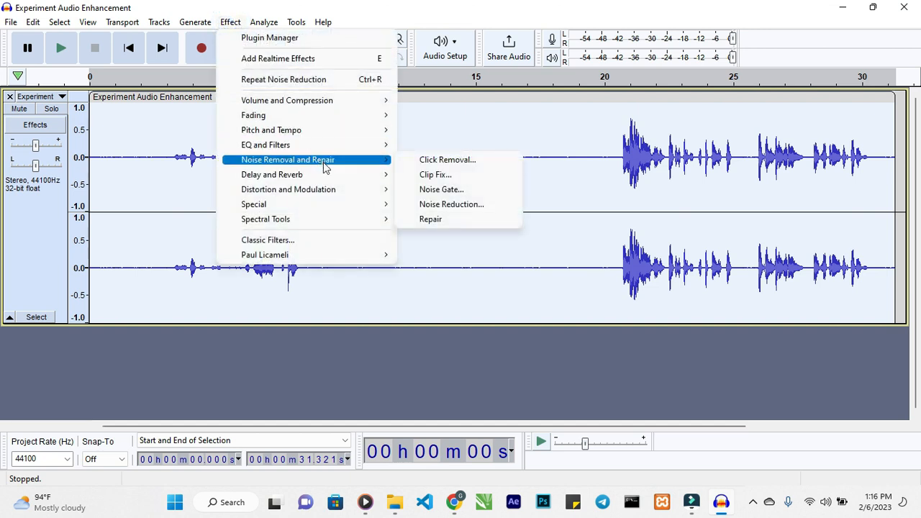
left_click(351, 160)
left_click(458, 205)
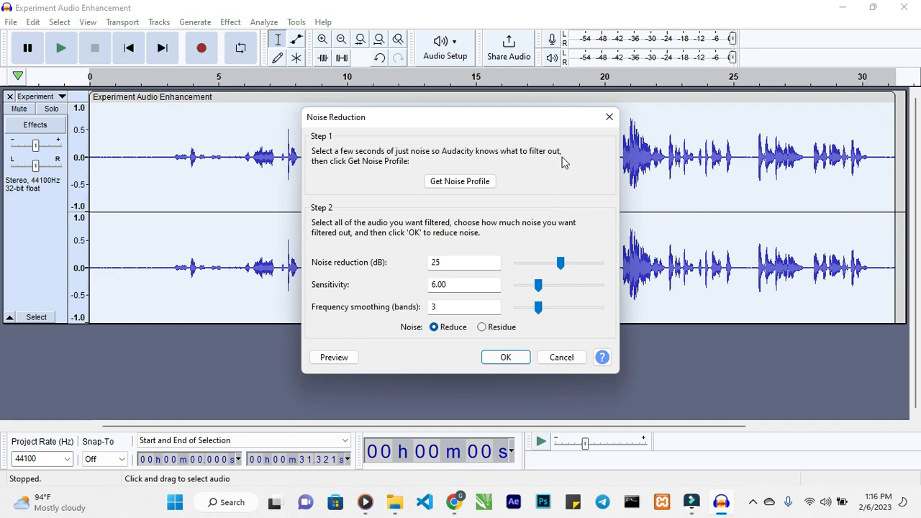
left_click(609, 116)
left_click(231, 22)
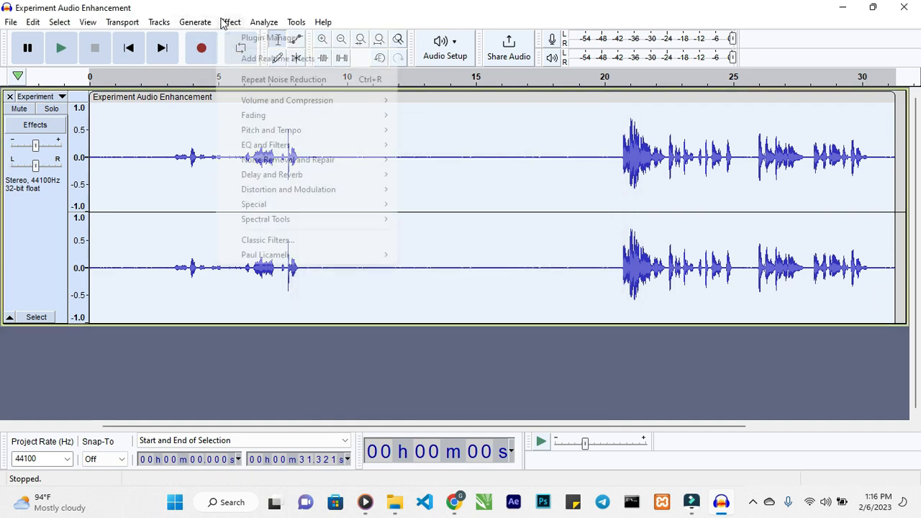
mouse_move(263, 132)
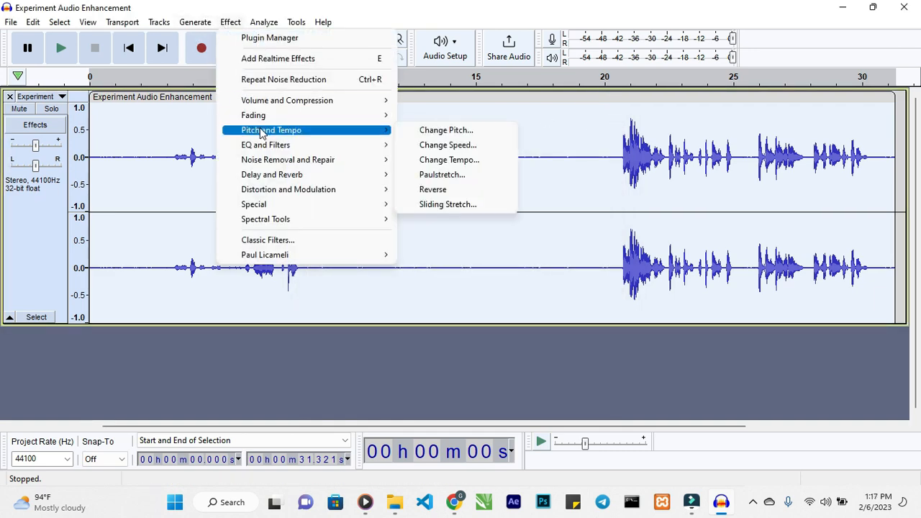
mouse_move(306, 147)
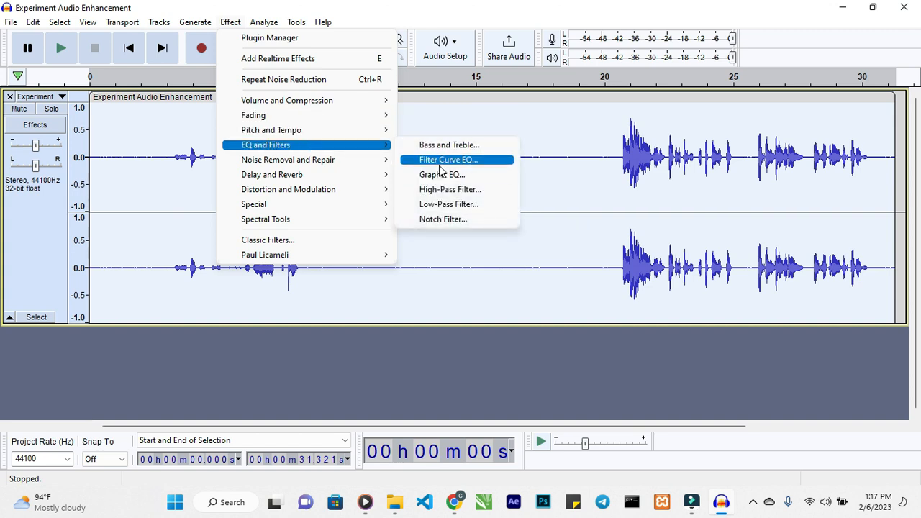
left_click(473, 161)
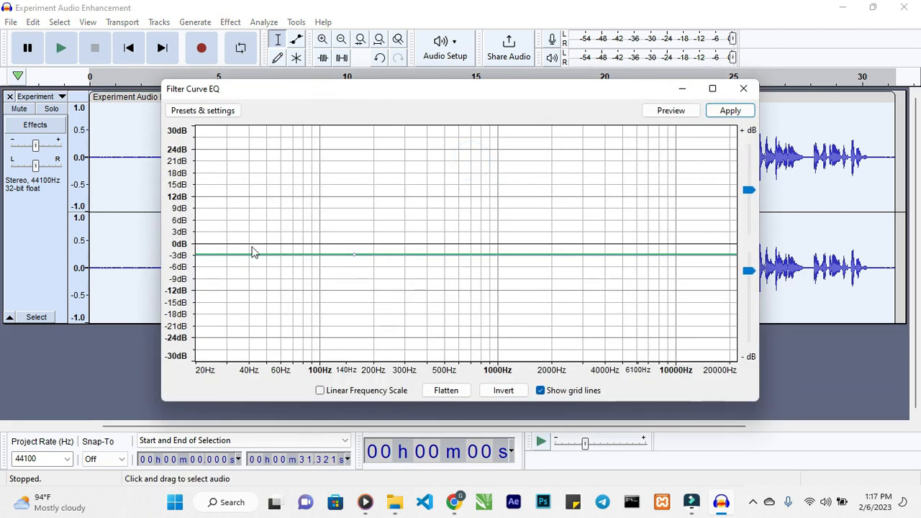
left_click(354, 255)
left_click(341, 255)
left_click(742, 87)
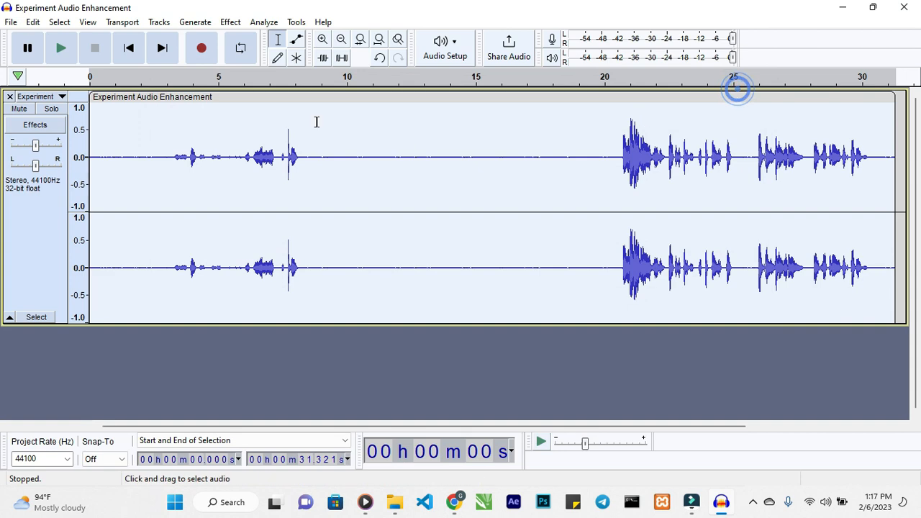
Apply Filter Curve EQ to the entire clip using the existing flat curve at about -3 dB.
left_click(231, 22)
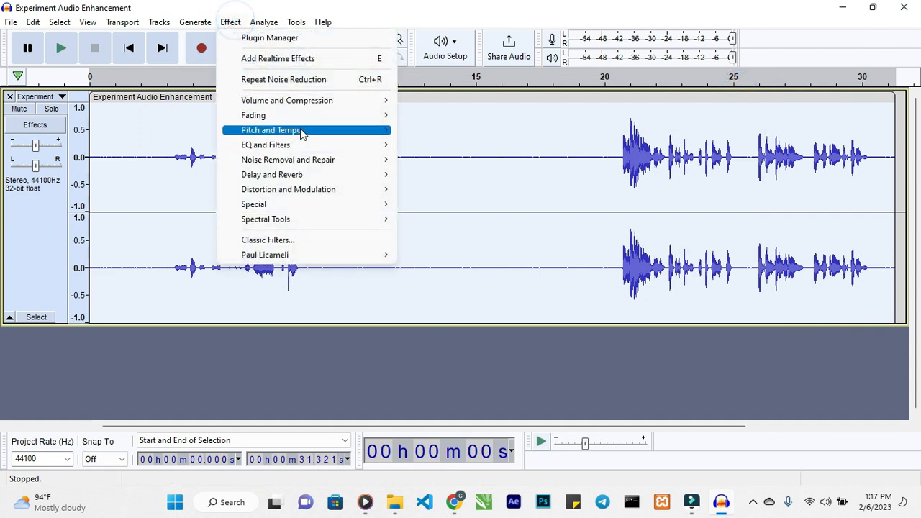
mouse_move(303, 133)
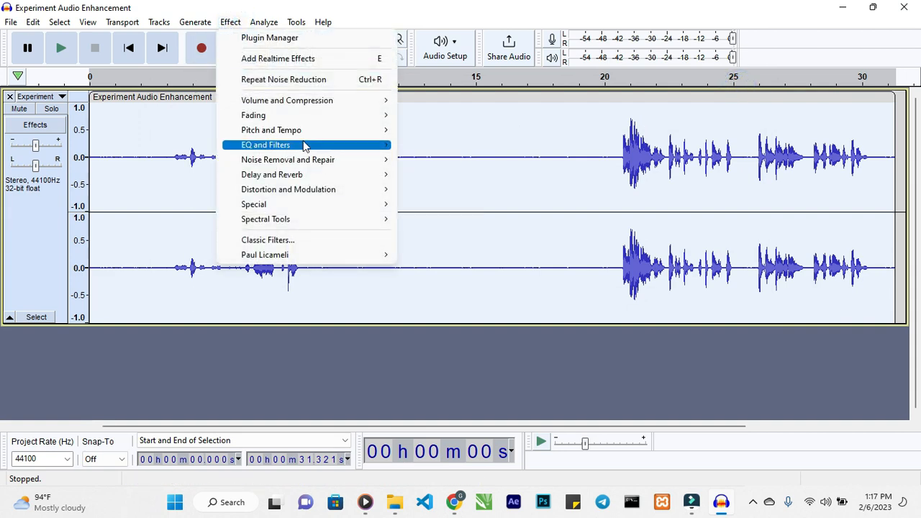
left_click(440, 158)
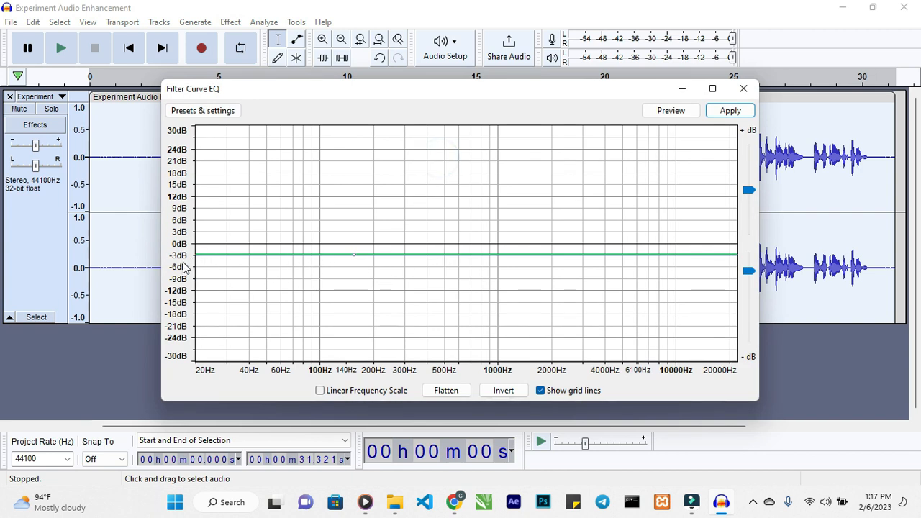
left_click(729, 112)
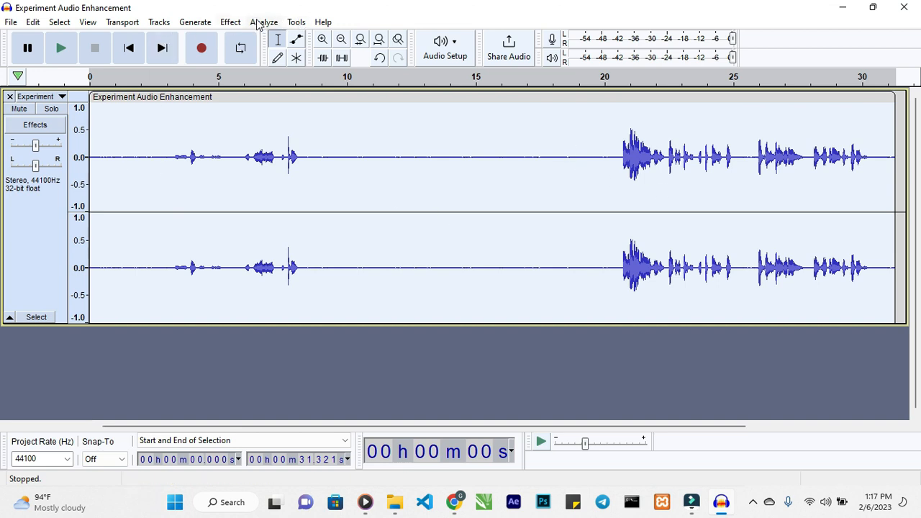
Export the cleaned audio as an MP3 named Experiment Audio Enhancement in the Audacity folder, leaving the metadata tags blank.
left_click(11, 22)
mouse_move(62, 124)
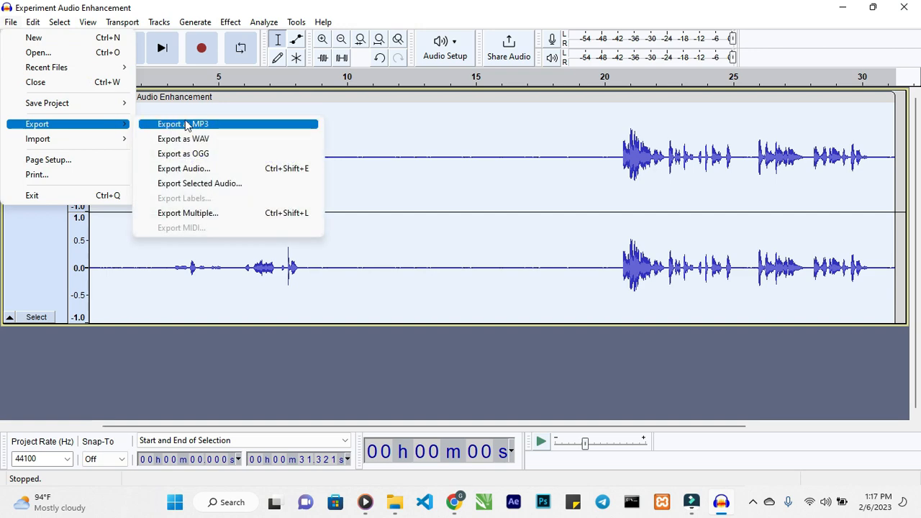
left_click(185, 126)
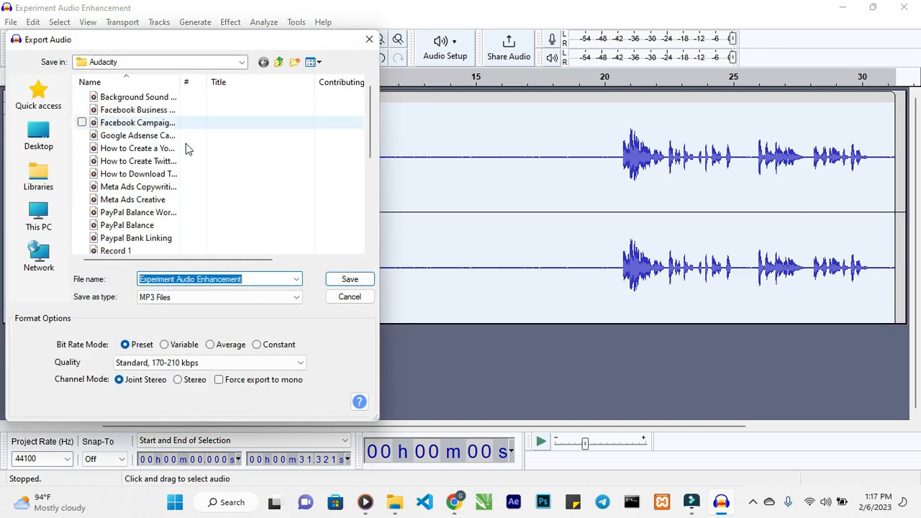
left_click(331, 280)
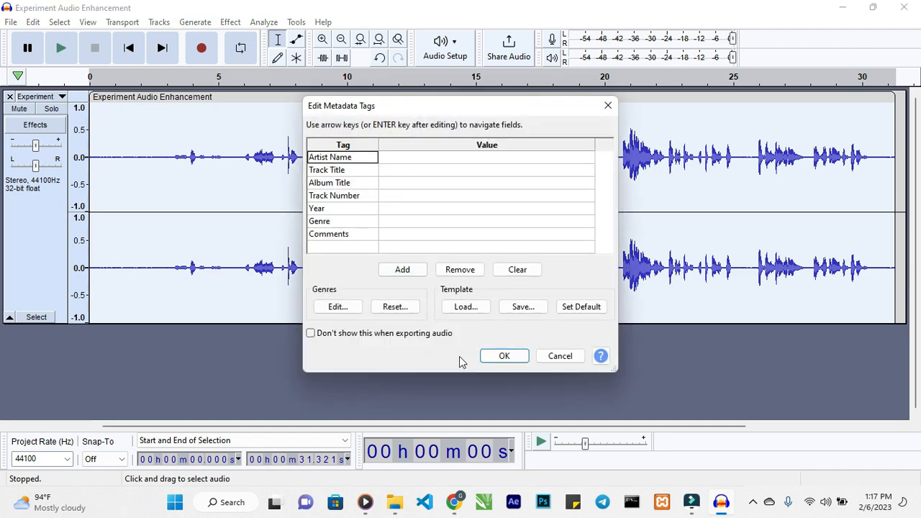
left_click(506, 356)
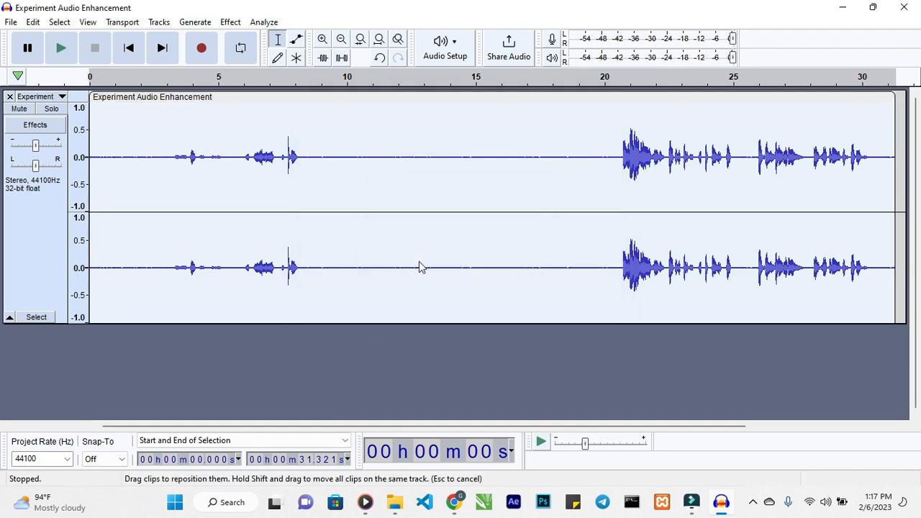
Save the project as Experiment Audio Enhancement in the Audacity folder and close Audacity.
left_click(11, 21)
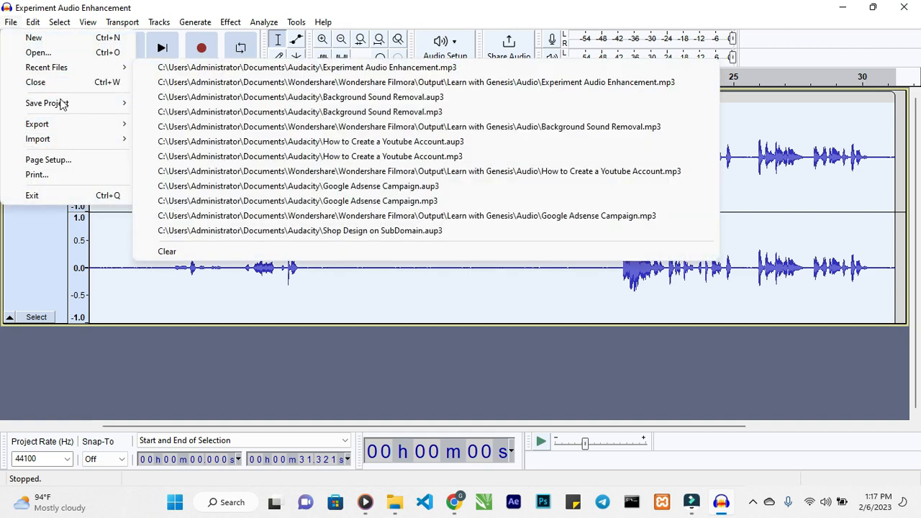
mouse_move(85, 107)
left_click(164, 103)
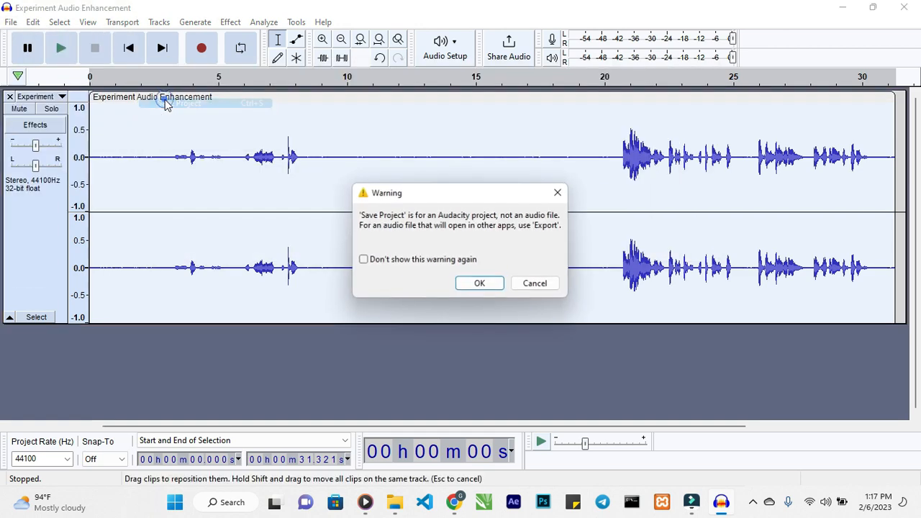
left_click(488, 285)
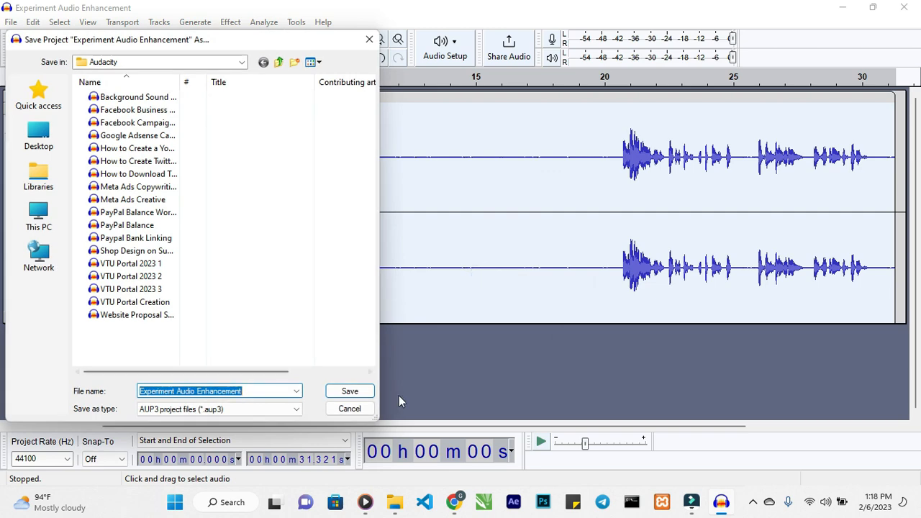
left_click(357, 389)
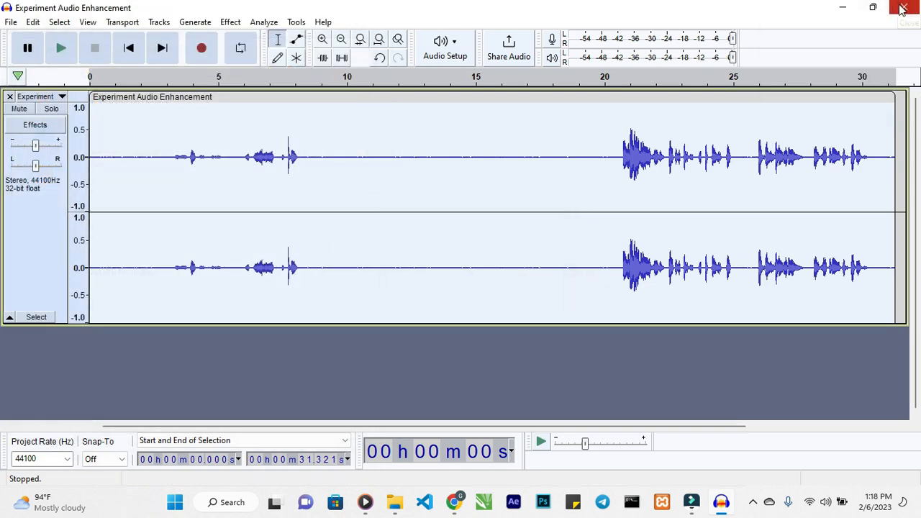
left_click(901, 8)
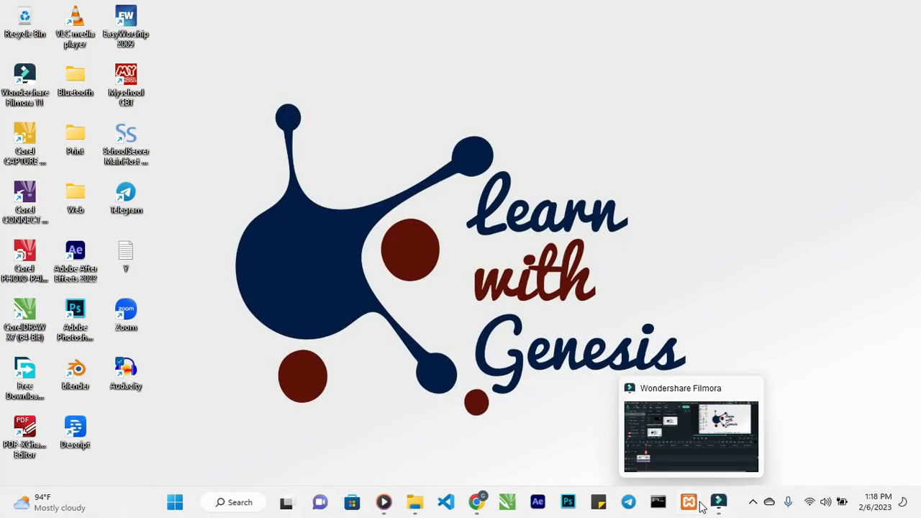
Switch to Filmora and import the Experiment Audio Enhancement MP3 from the Audacity folder into the project media.
left_click(722, 502)
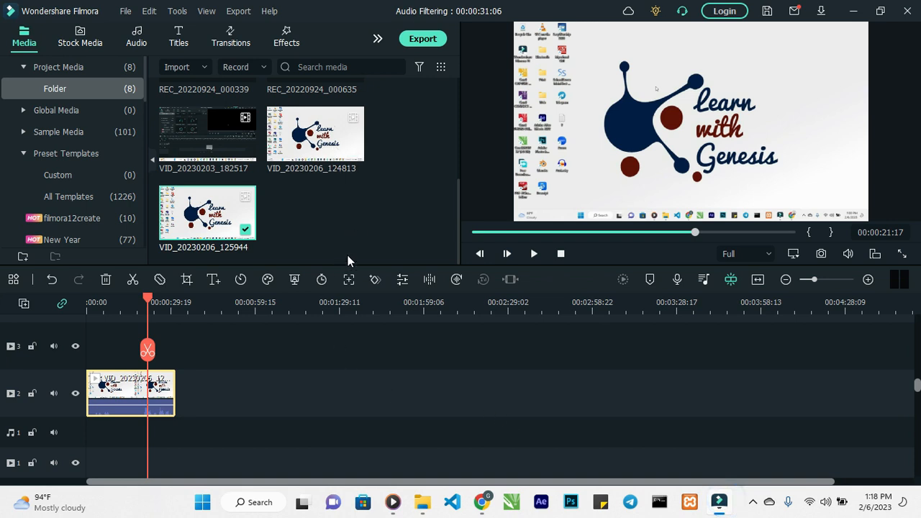
left_click(308, 206)
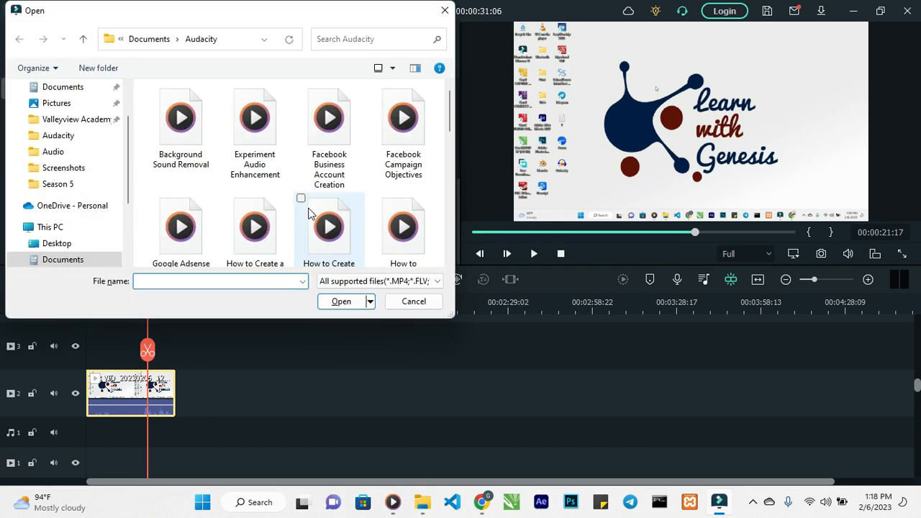
scroll(251, 144, "down", 5)
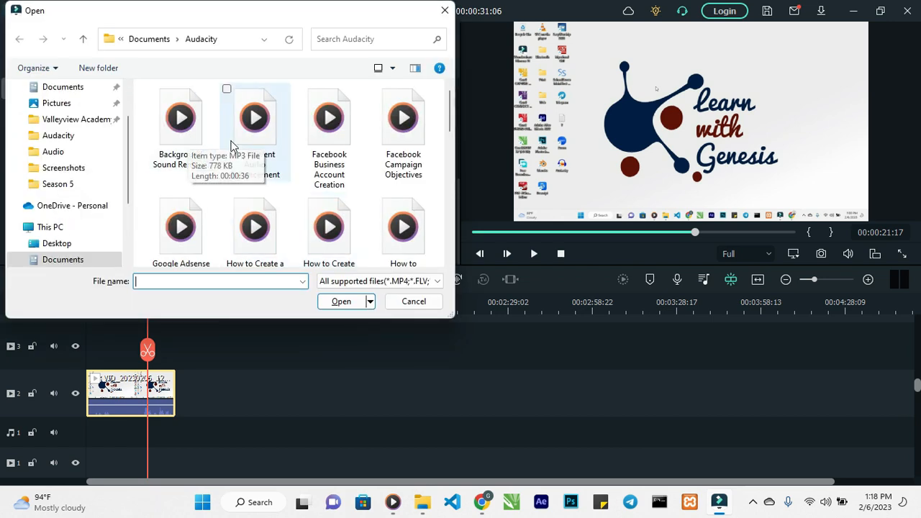
scroll(251, 147, "up", 5)
left_click(260, 147)
double_click(259, 146)
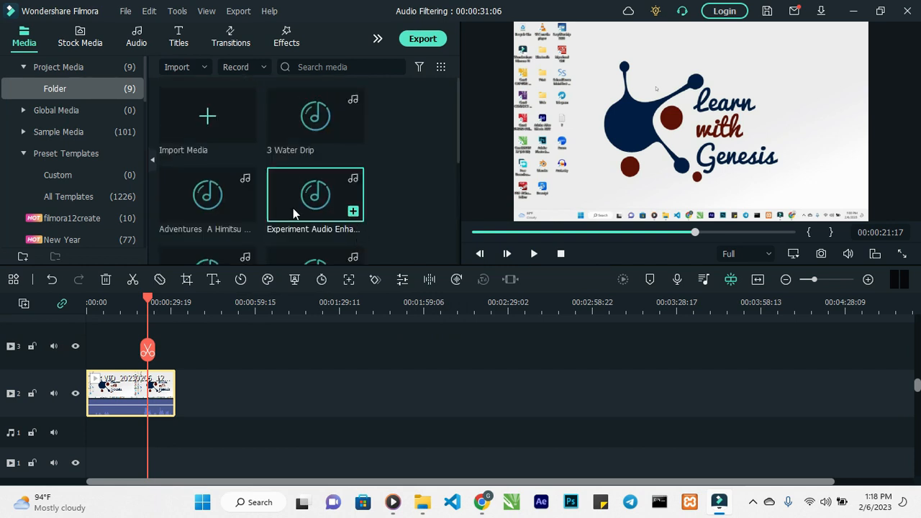
Place the imported Experiment Audio Enhancement clip at the timeline's start on audio track 2 and delete the duplicate copy following it.
left_click_drag(290, 210, 97, 433)
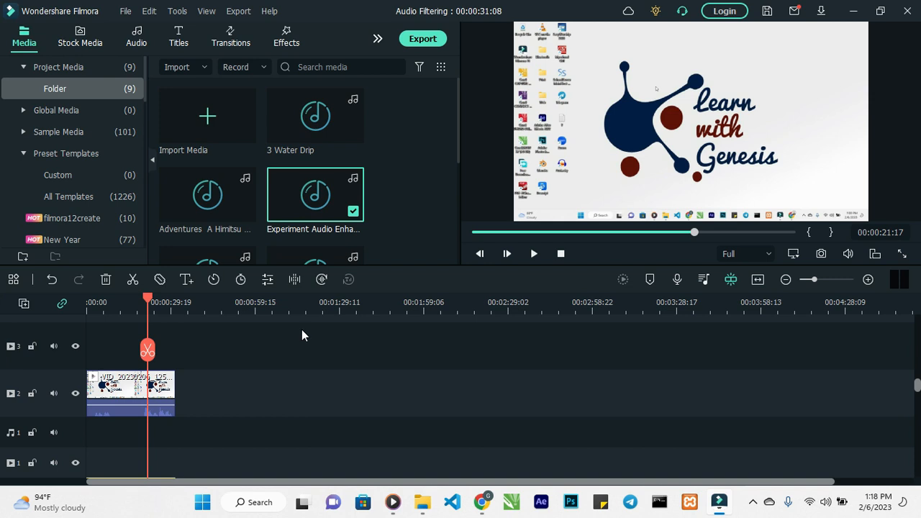
left_click_drag(287, 209, 93, 426)
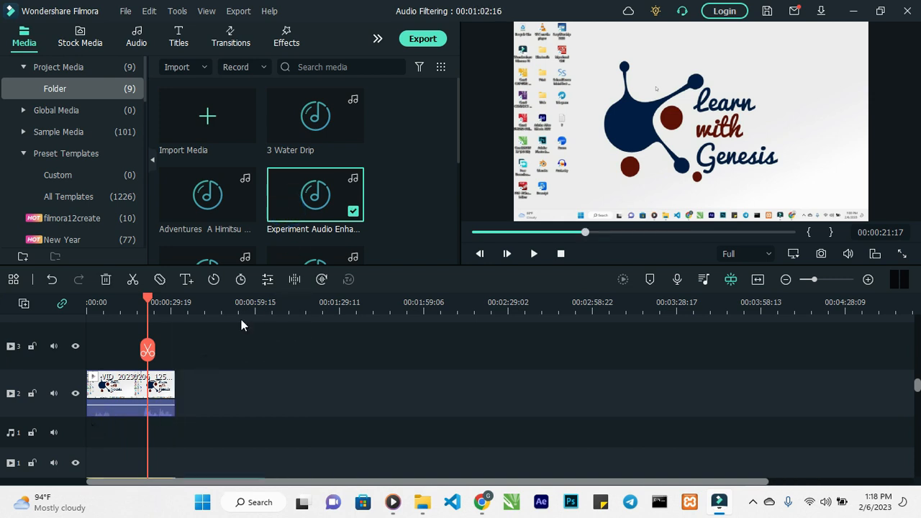
left_click(239, 412)
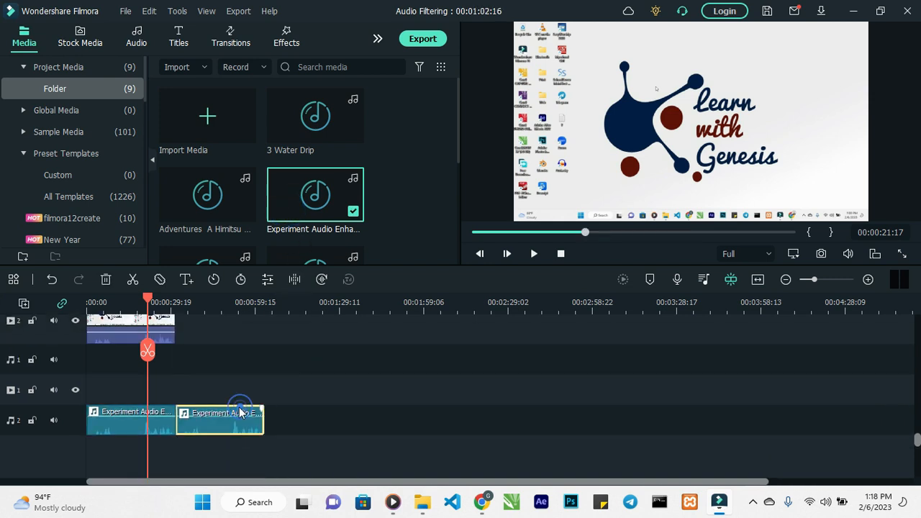
right_click(240, 412)
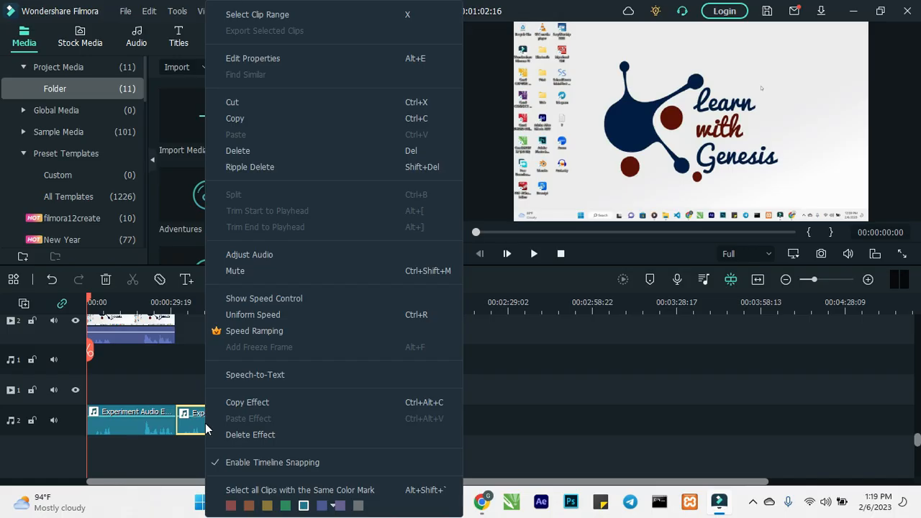
left_click(258, 150)
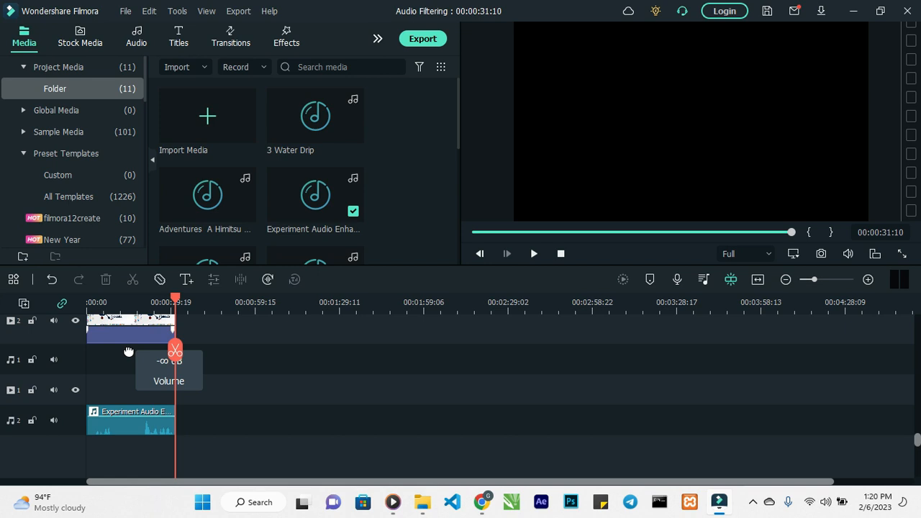
Adjust the volume level of the original video clip on video track 2 in the timeline.
scroll(275, 389, "up", 2)
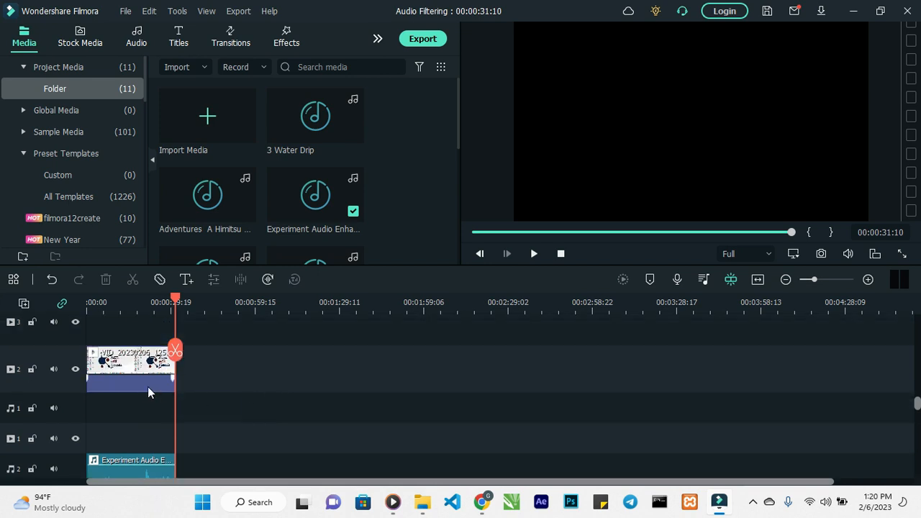
mouse_move(132, 381)
left_mouse_down()
mouse_move(123, 380)
mouse_move(127, 395)
mouse_move(128, 384)
left_mouse_up()
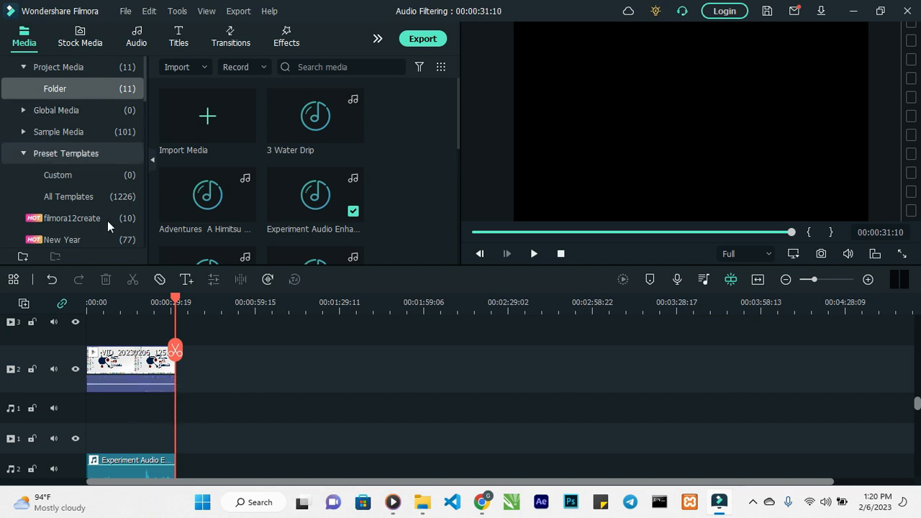
left_click(127, 380)
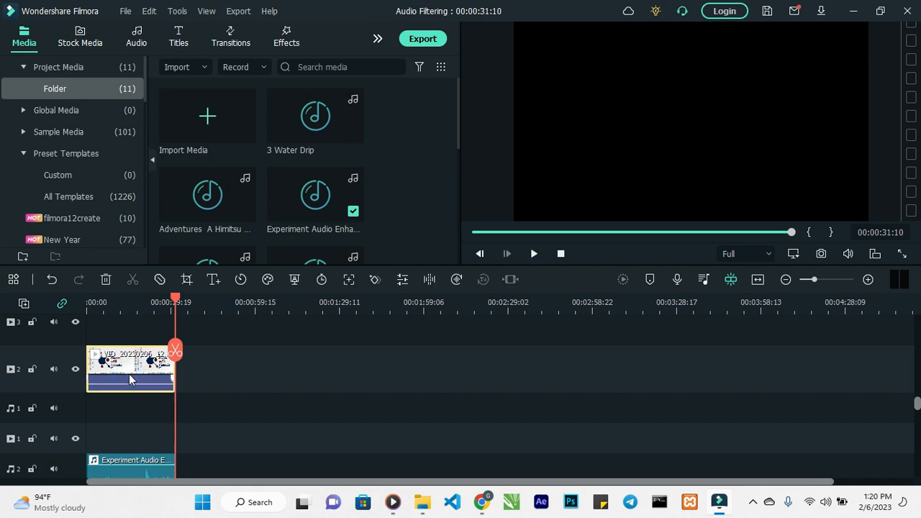
double_click(129, 375)
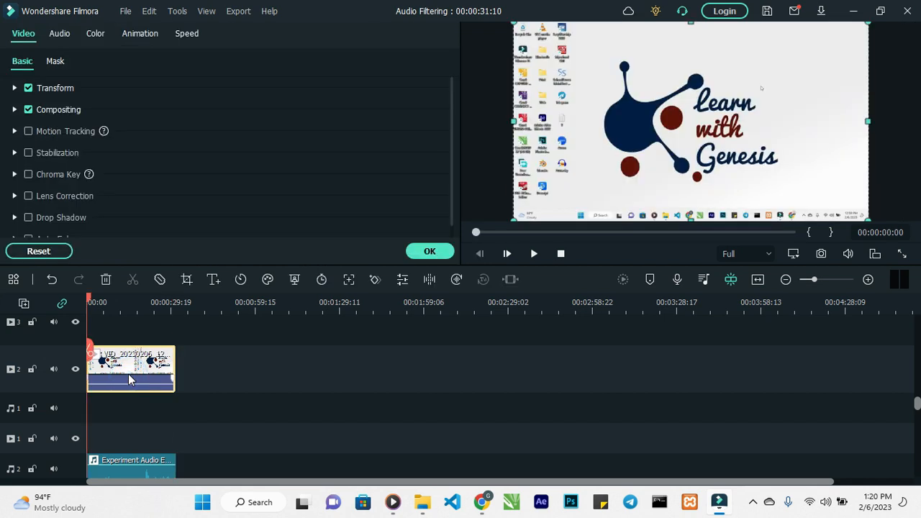
left_click(429, 251)
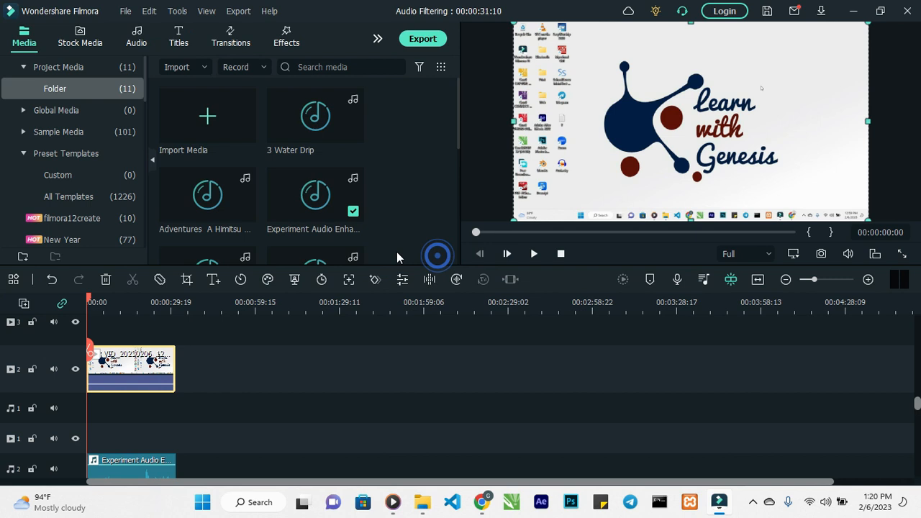
Lower the original video clip's volume line to its minimum on video track 2 to mute its sound.
double_click(124, 375)
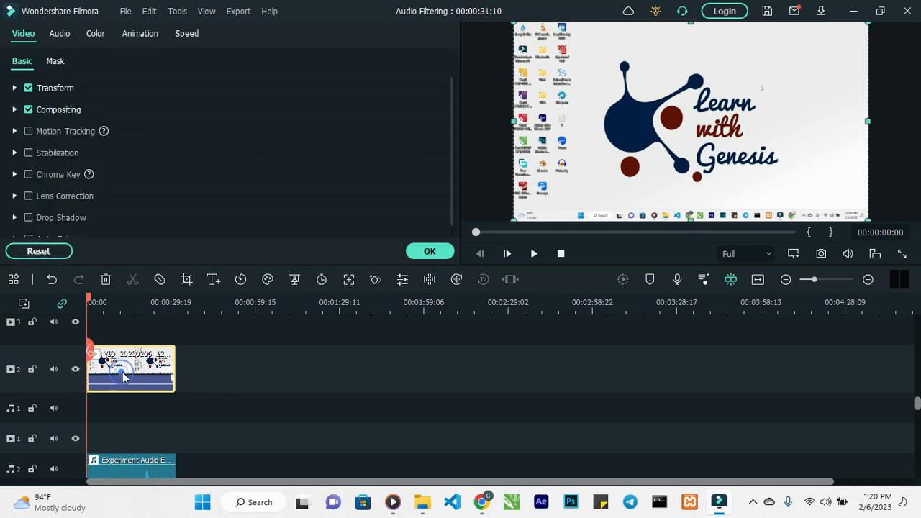
left_click(60, 35)
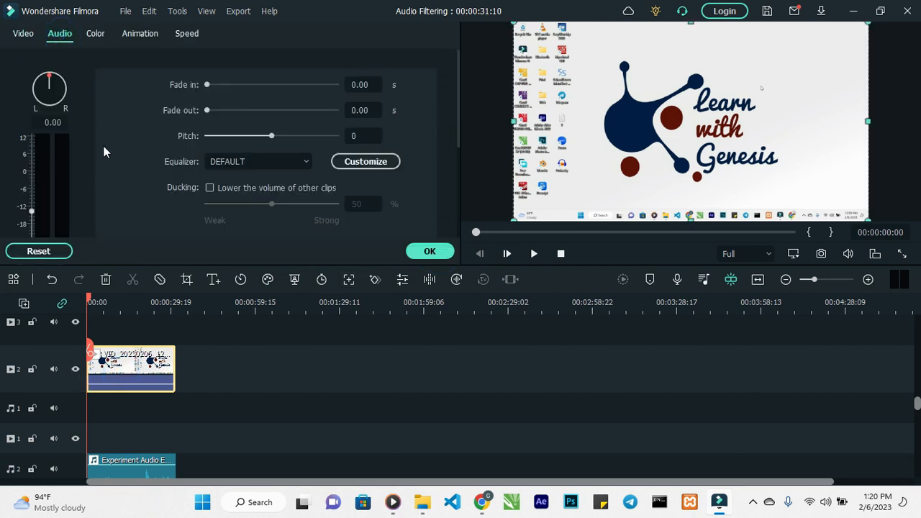
left_click_drag(136, 383, 135, 408)
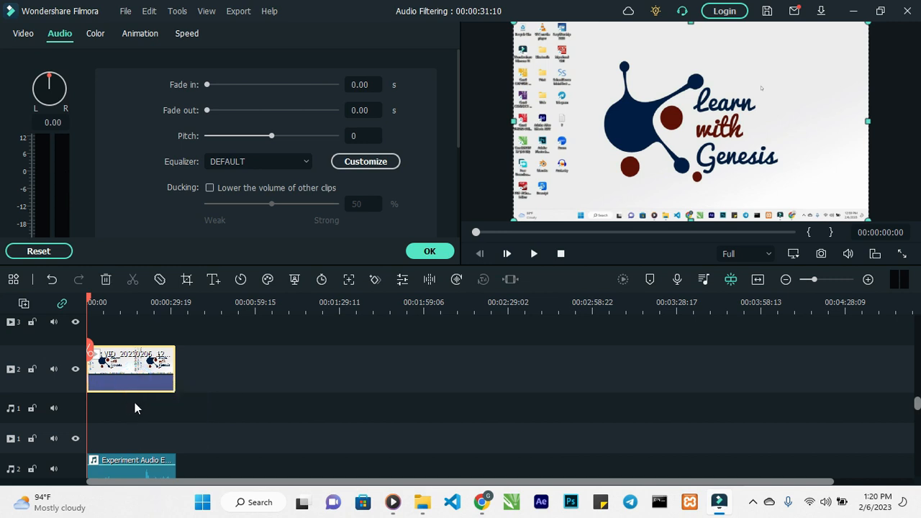
left_click(430, 251)
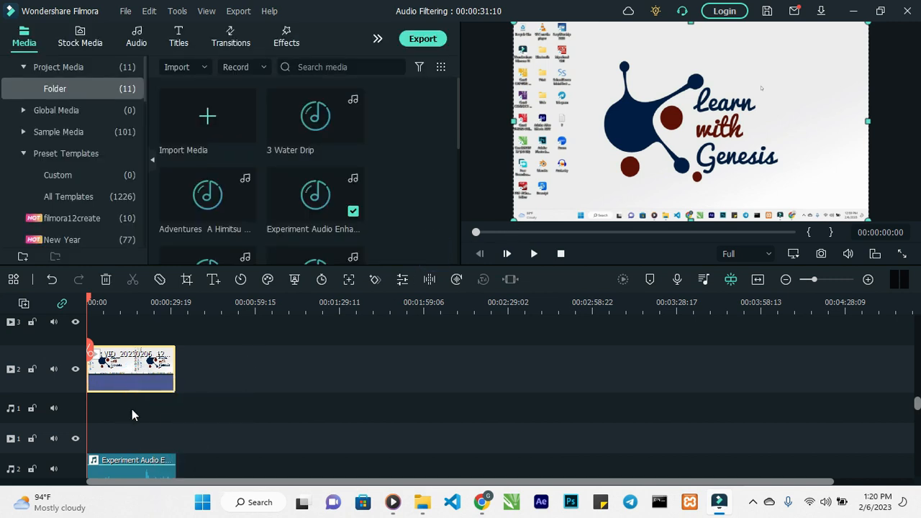
Apply the Techno equalizer preset to the Experiment Audio Enhancement clip on audio track 2.
scroll(131, 410, "down", 2)
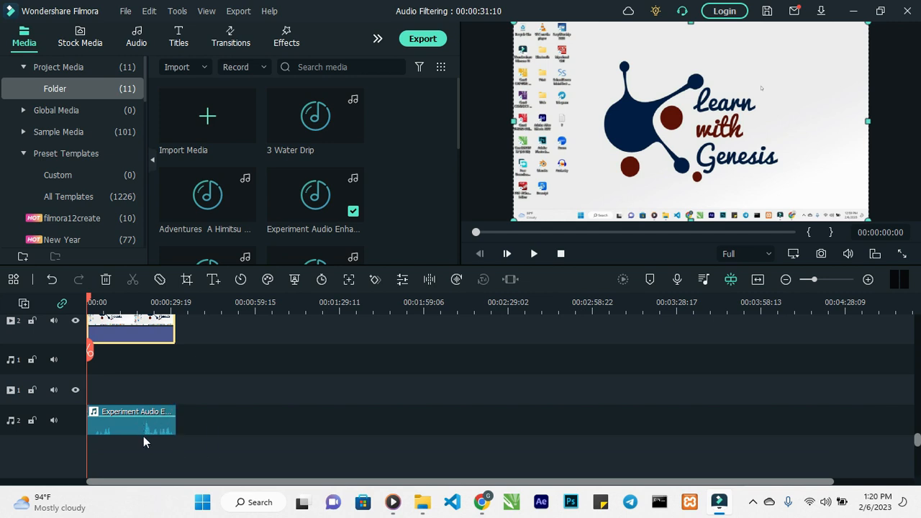
double_click(130, 425)
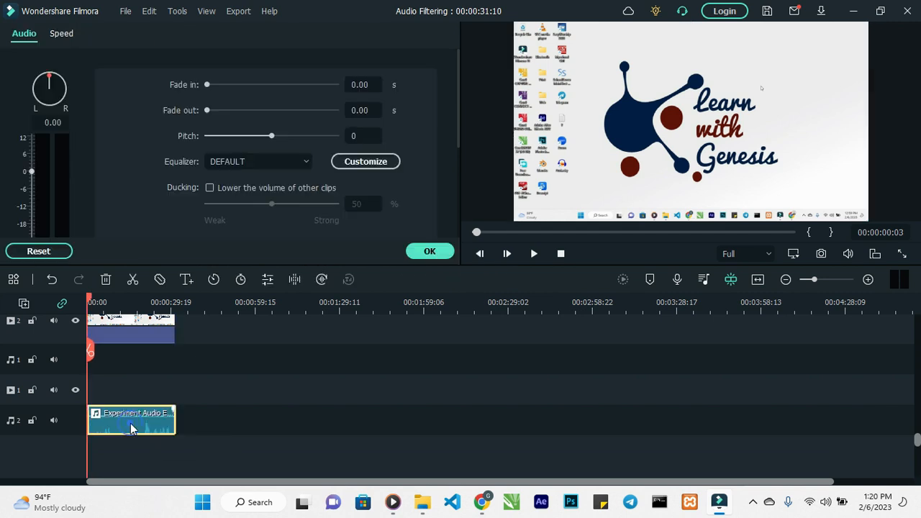
left_click(280, 164)
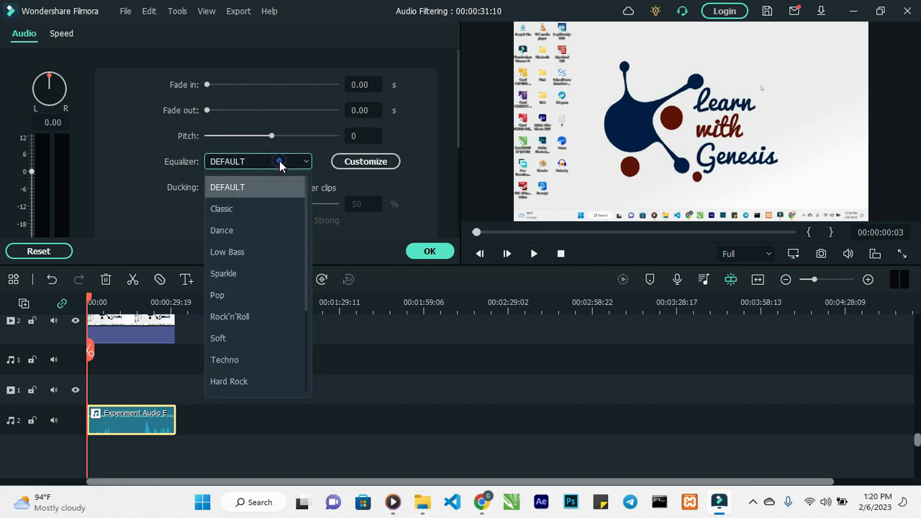
left_click(250, 360)
left_click(427, 251)
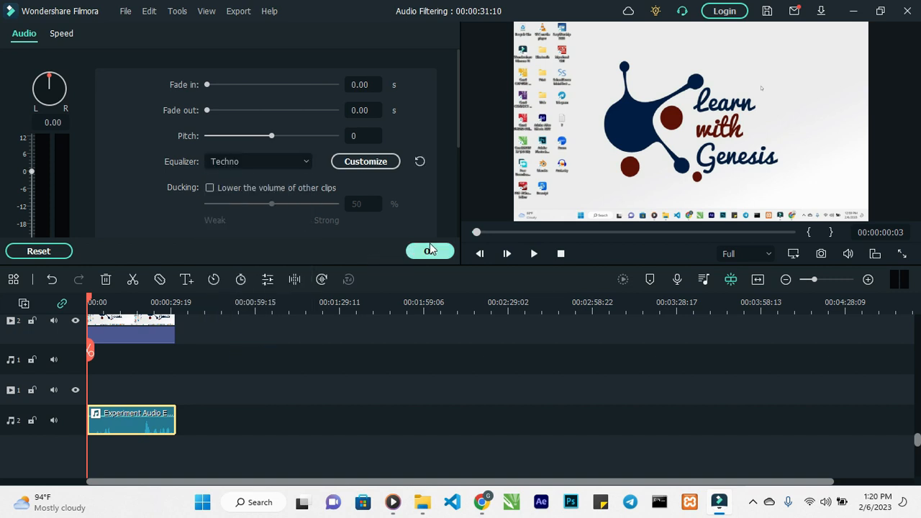
Play back the timeline to hear the enhanced audio and review the audio clip's equalizer settings.
left_click(531, 254)
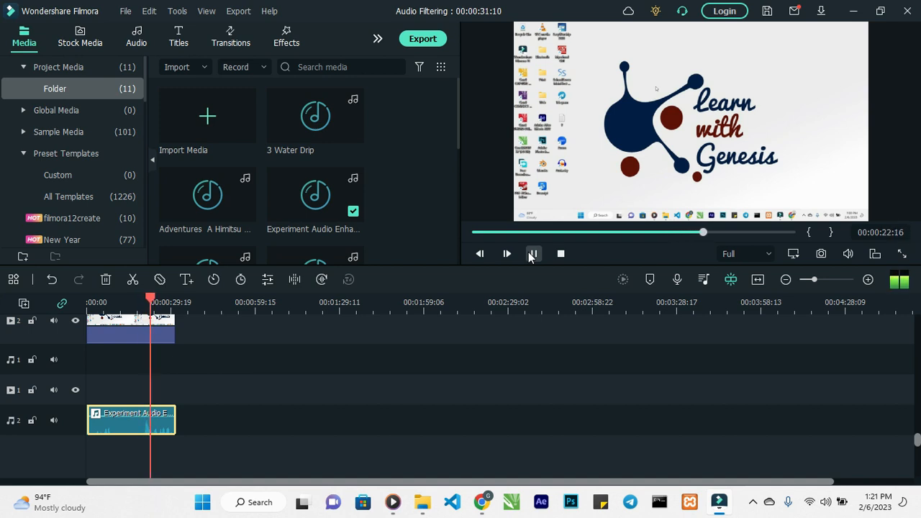
left_click(531, 254)
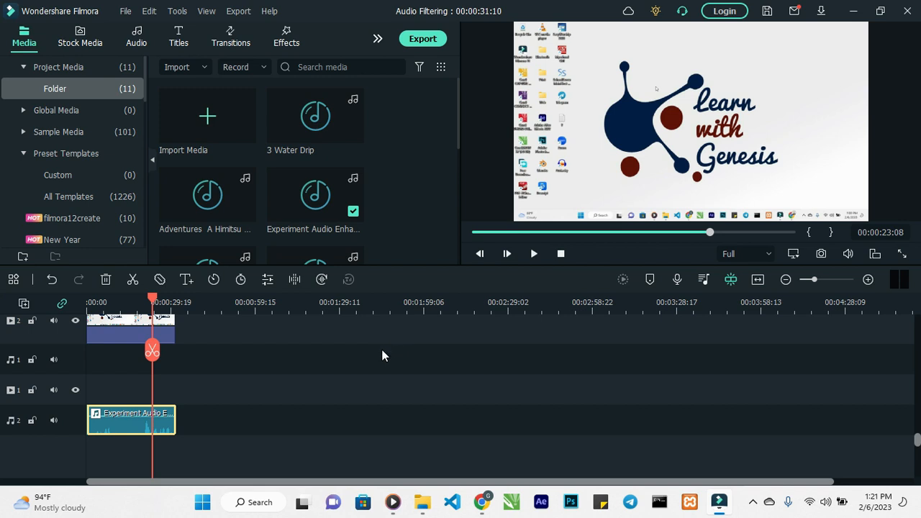
double_click(120, 427)
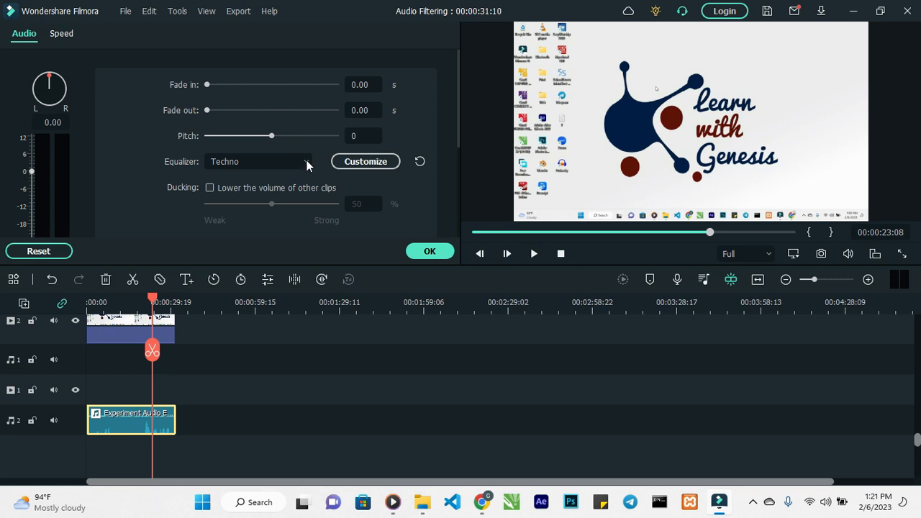
left_click(429, 253)
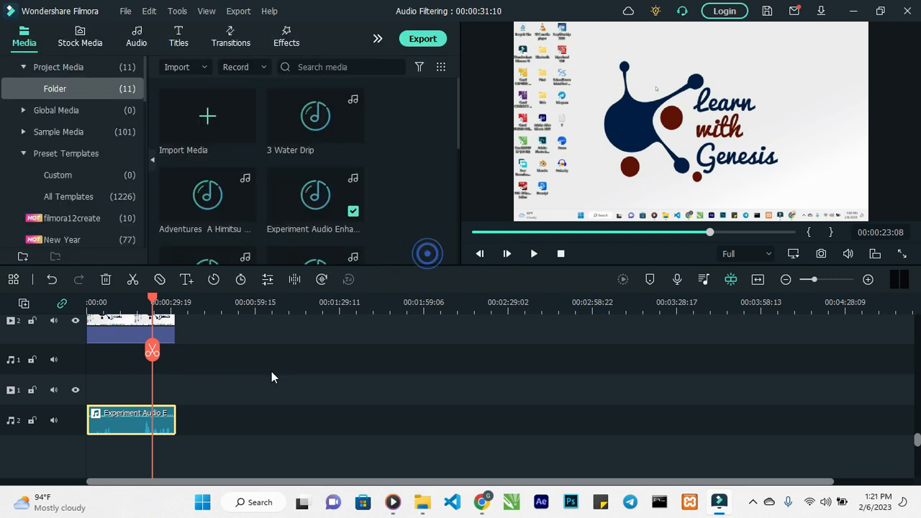
Set up a local MP4 export of the project named Experiment Video.
left_click(230, 12)
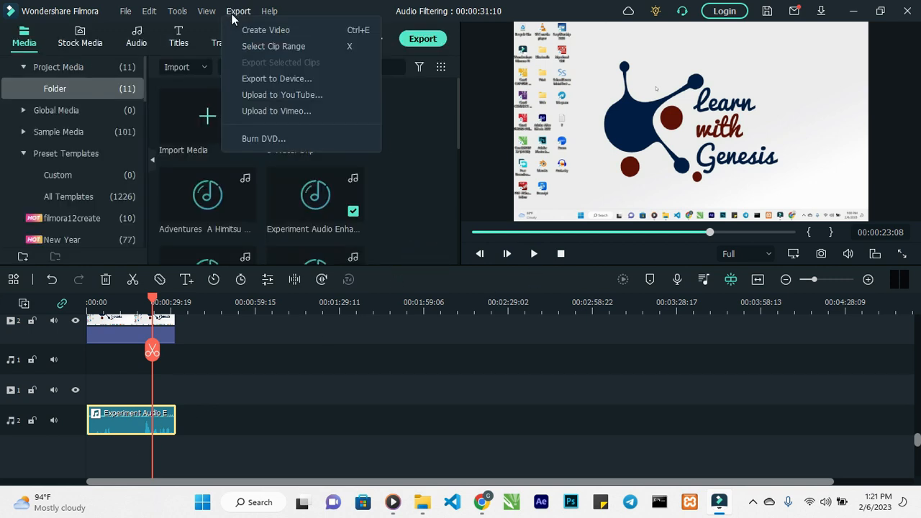
left_click(288, 81)
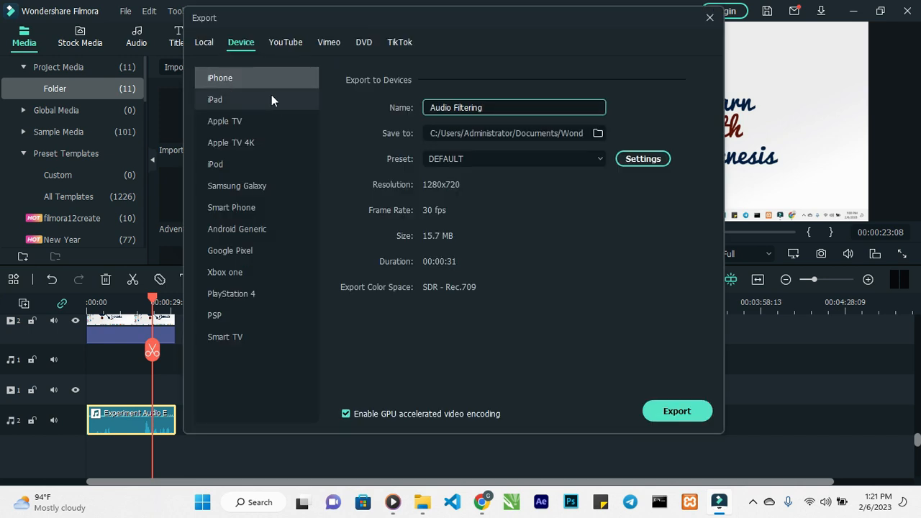
left_click(196, 45)
left_click(214, 75)
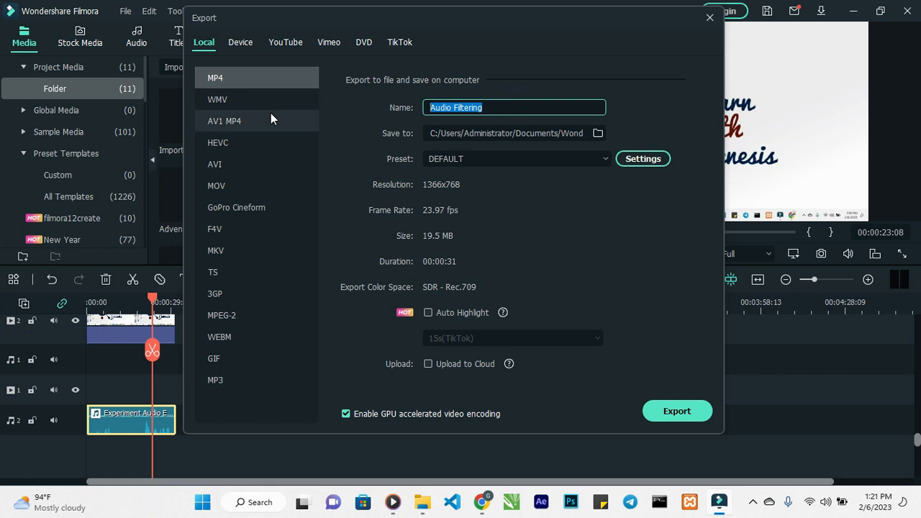
type("Experiment")
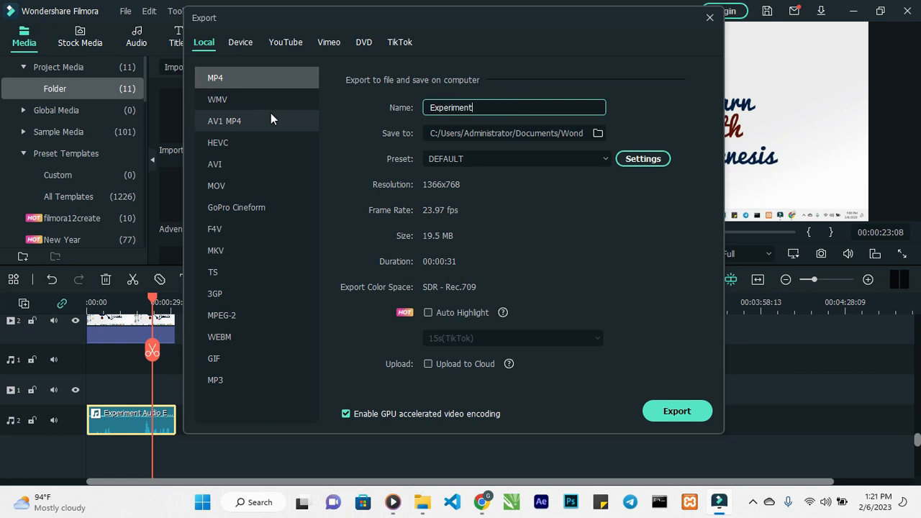
type(" Video")
Choose the Learn with Genesis folder as the export's save location.
left_click(597, 133)
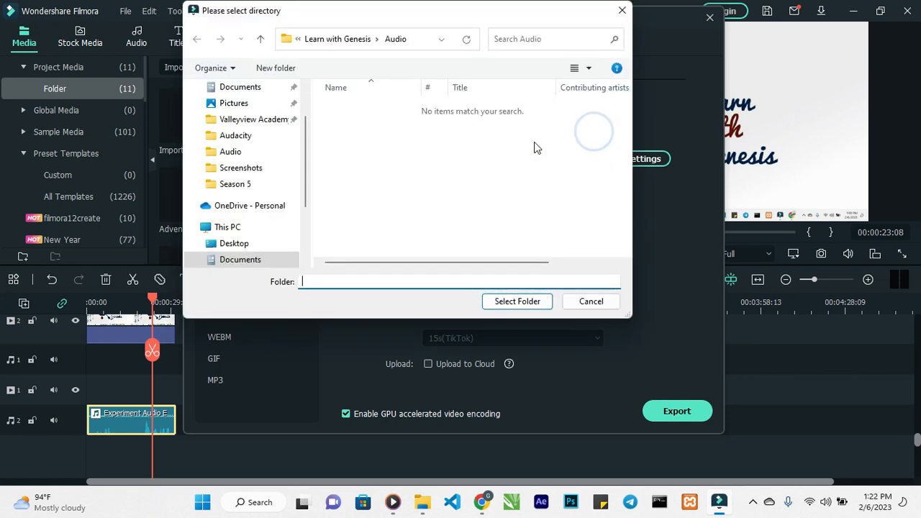
left_click(360, 46)
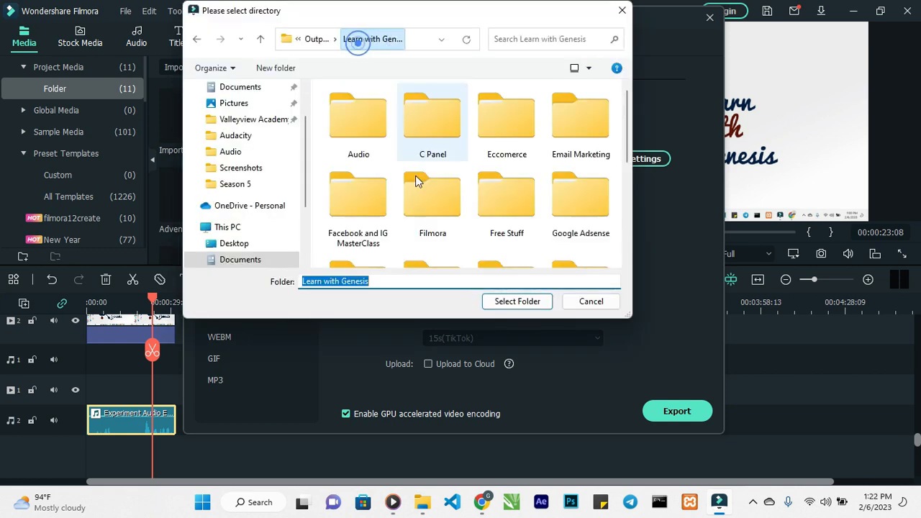
left_click(517, 301)
Set the export quality to Best, export the video, and close the export window once rendering is complete.
left_click(656, 163)
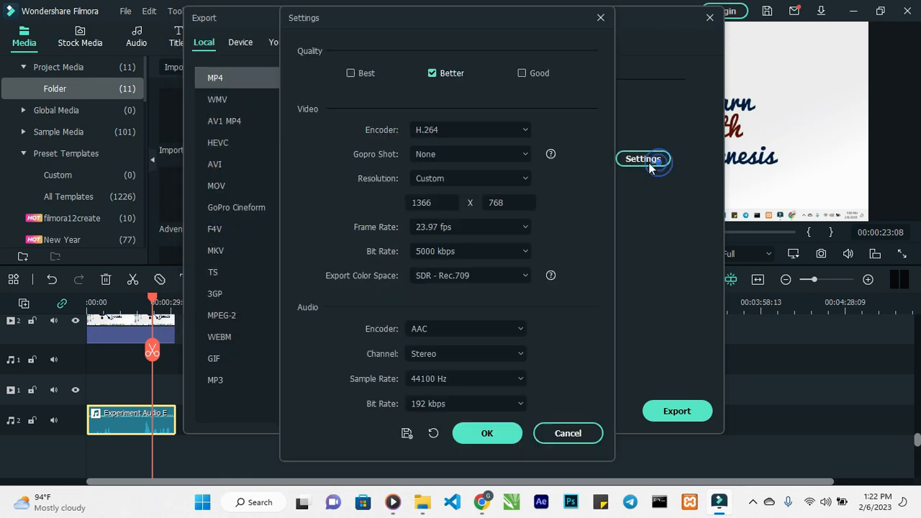
left_click(367, 74)
left_click(487, 433)
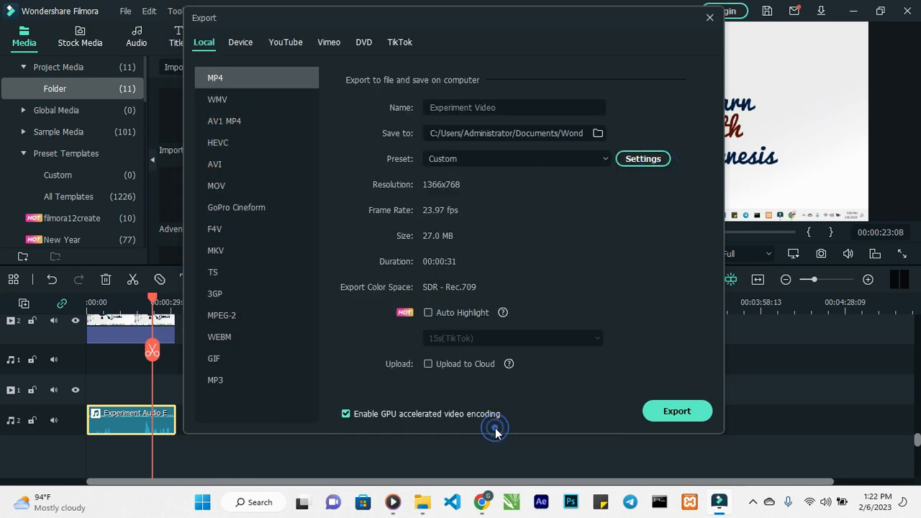
left_click(683, 417)
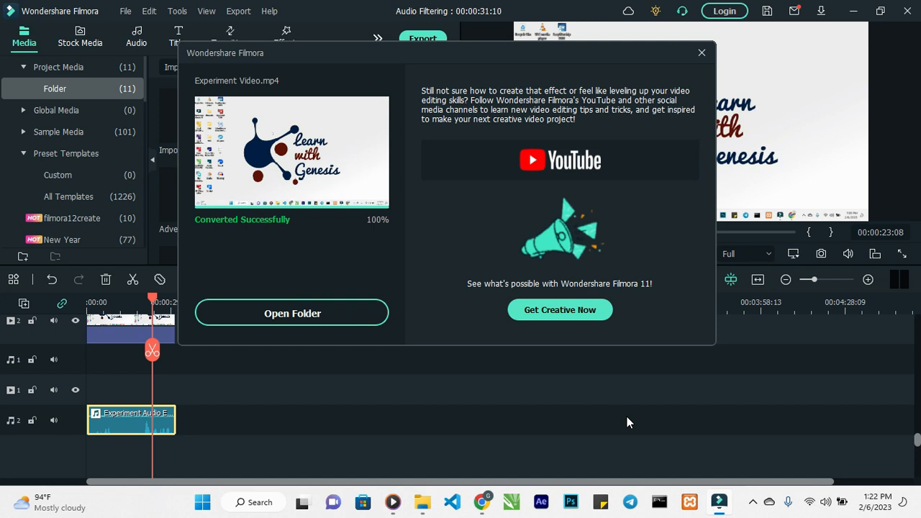
left_click(701, 53)
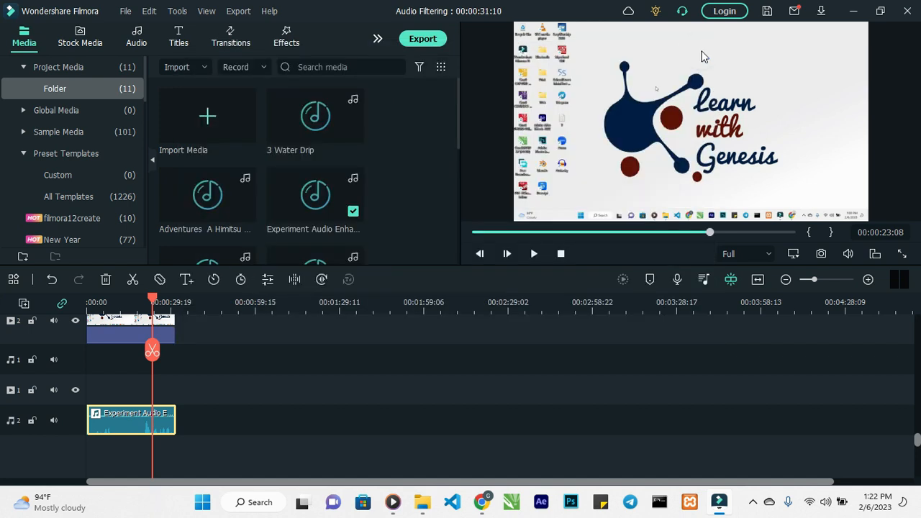